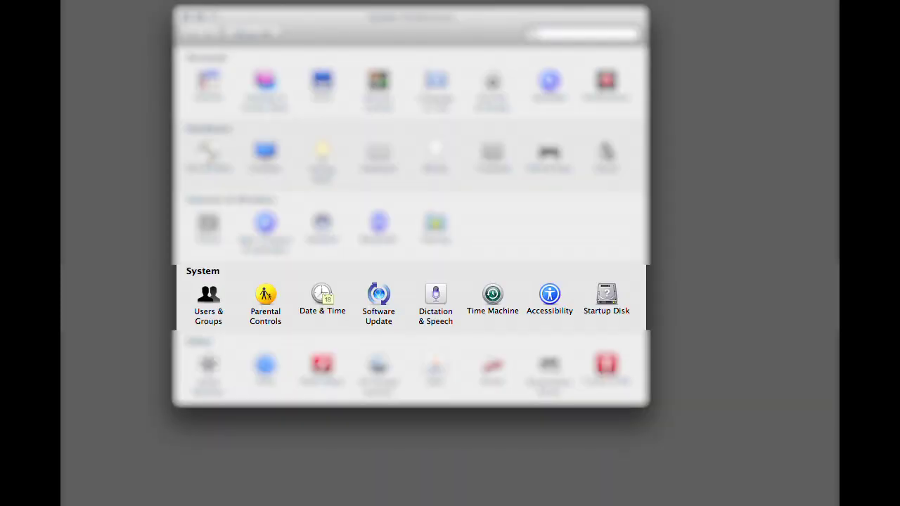
Step: Open the Accessibility pane from the System section of System Preferences
{"action": "left_click", "coordinate": [550, 296]}
{"action": "scroll", "coordinate": [260, 211], "scroll_direction": "down", "scroll_amount": 1}
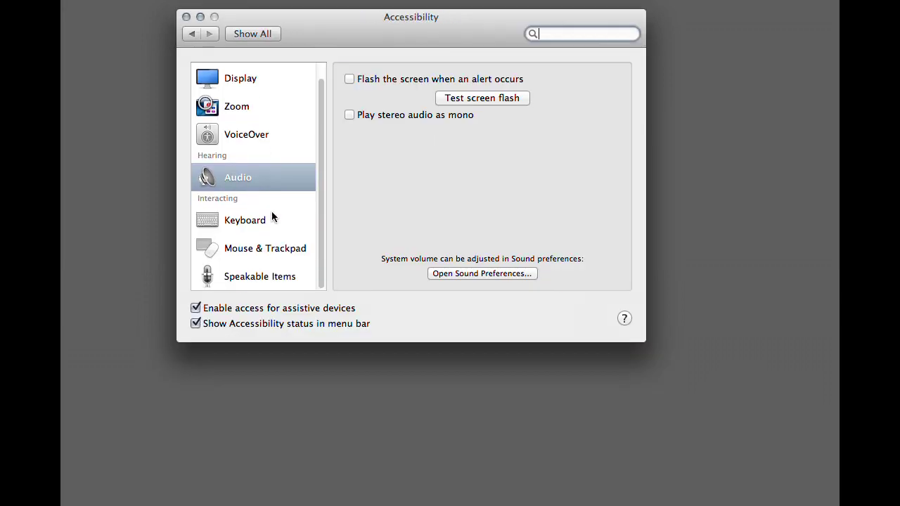
Step: Turn Speakable Items on and calibrate the Plantronics Headset microphone
{"action": "left_click", "coordinate": [261, 277]}
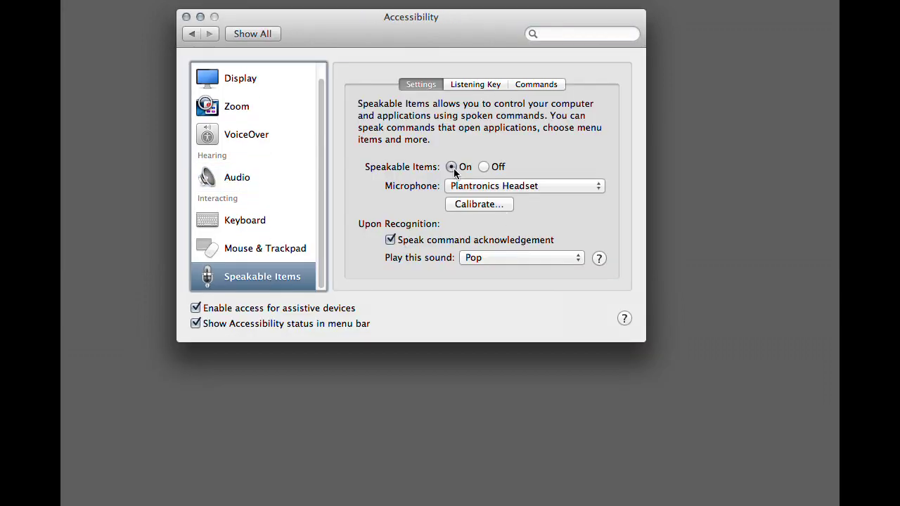
{"action": "left_click", "coordinate": [484, 167]}
{"action": "left_click", "coordinate": [451, 167]}
{"action": "left_click", "coordinate": [522, 186]}
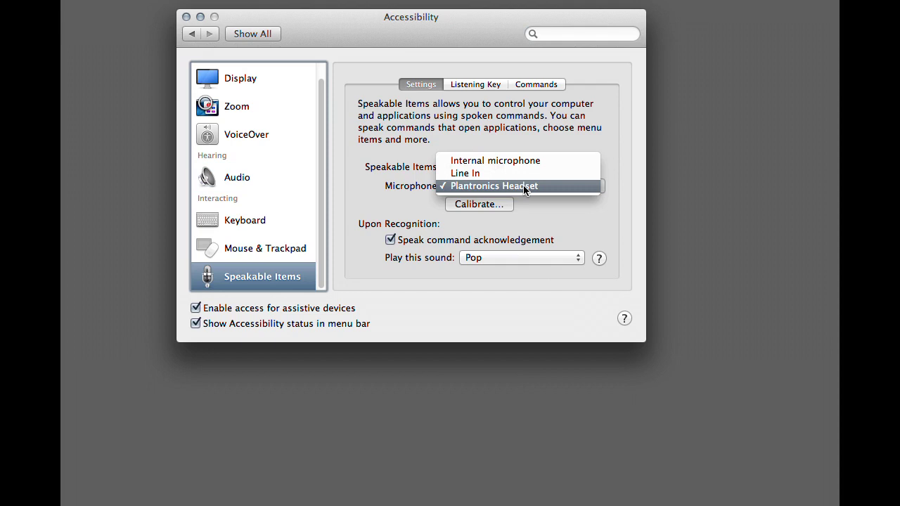
{"action": "left_click", "coordinate": [523, 186]}
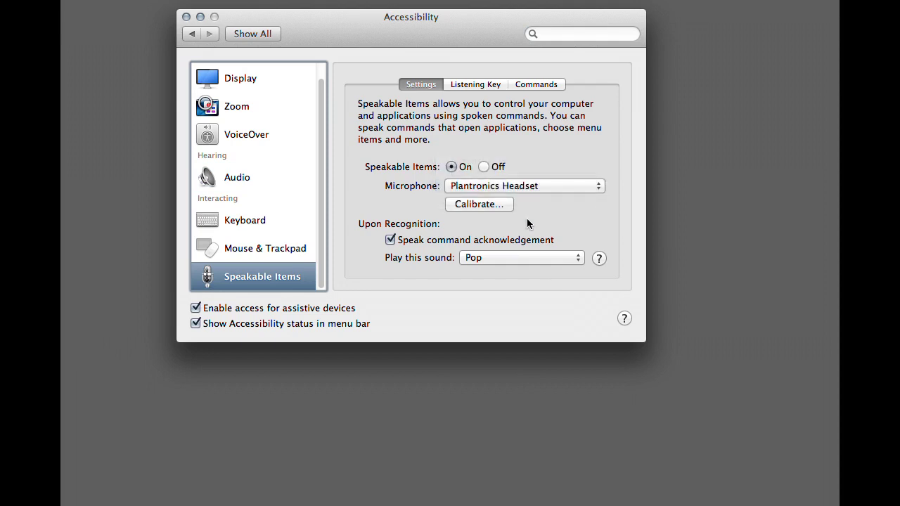
{"action": "left_click", "coordinate": [492, 203]}
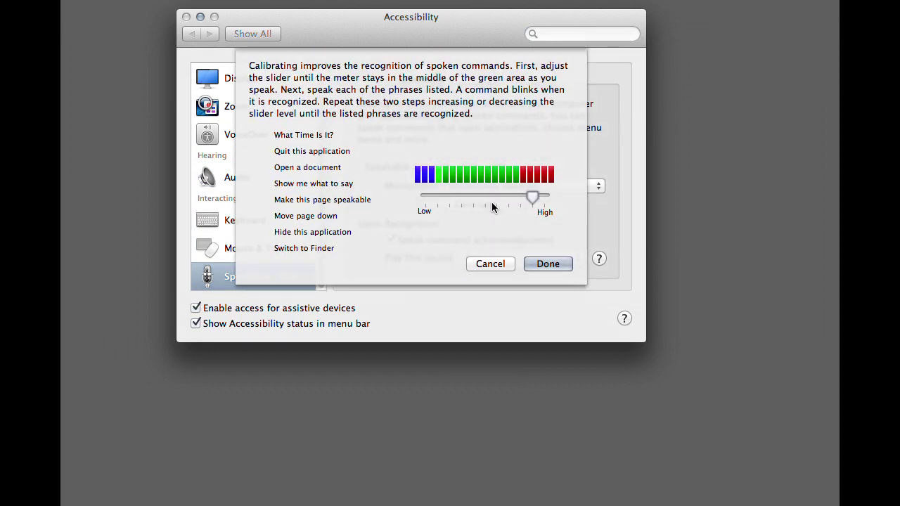
{"action": "left_click", "coordinate": [547, 264]}
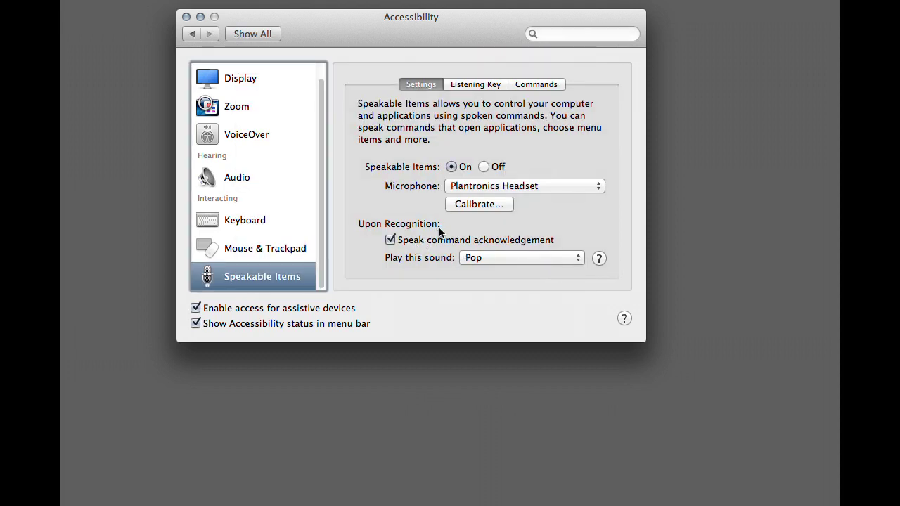
Step: Keep spoken command acknowledgement on with Pop as the recognition sound
{"action": "left_click", "coordinate": [391, 239]}
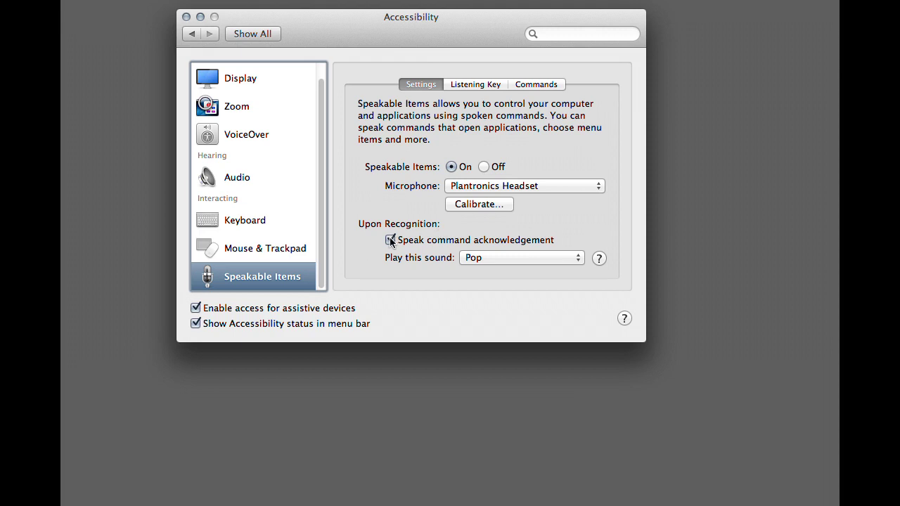
{"action": "left_click", "coordinate": [573, 259]}
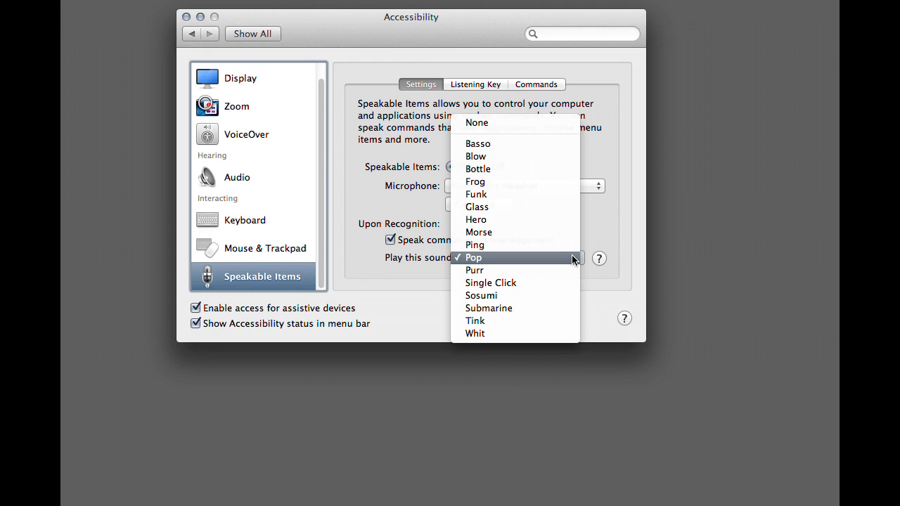
{"action": "left_click", "coordinate": [573, 260]}
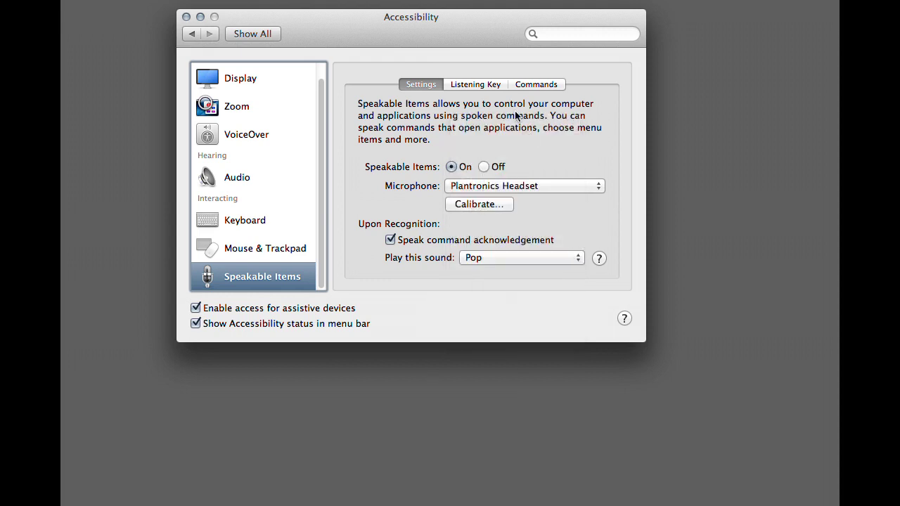
{"action": "left_click", "coordinate": [490, 85]}
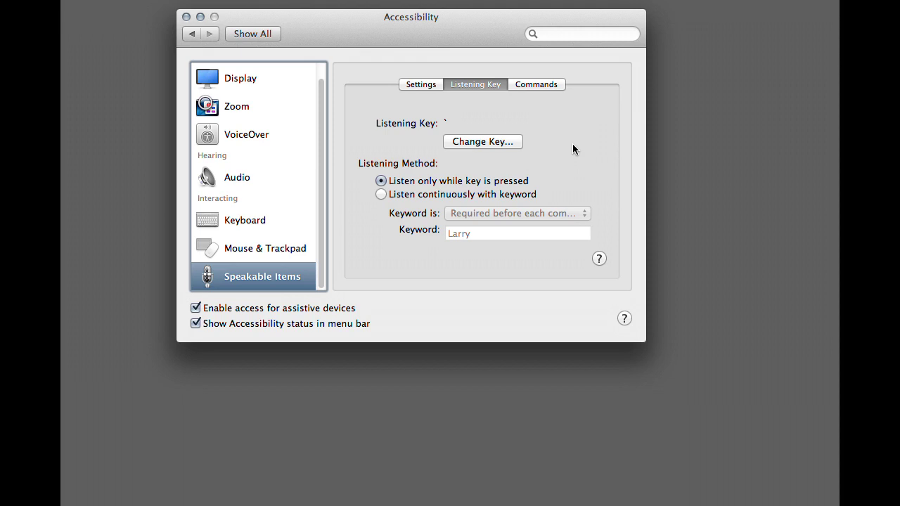
Step: Check the Application Specific Items command set and open the Speakable Items folder in Finder
{"action": "left_click", "coordinate": [529, 84]}
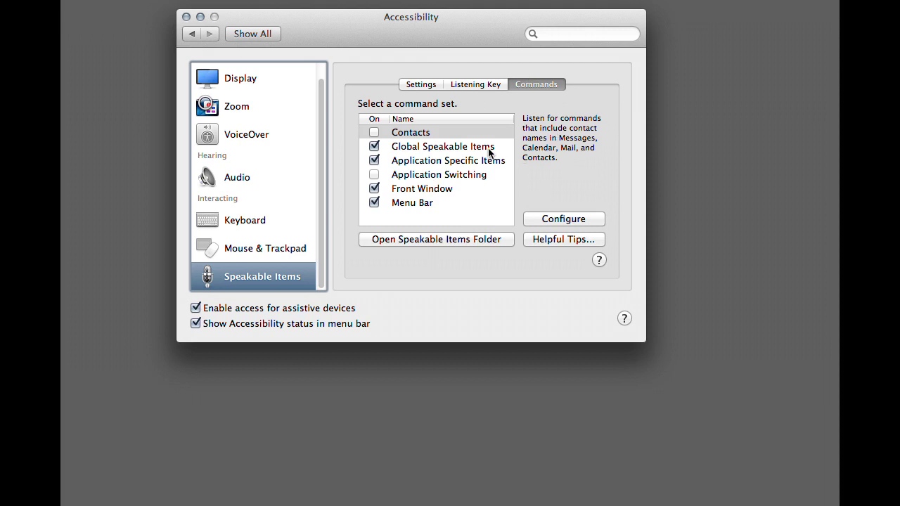
{"action": "left_click", "coordinate": [487, 165]}
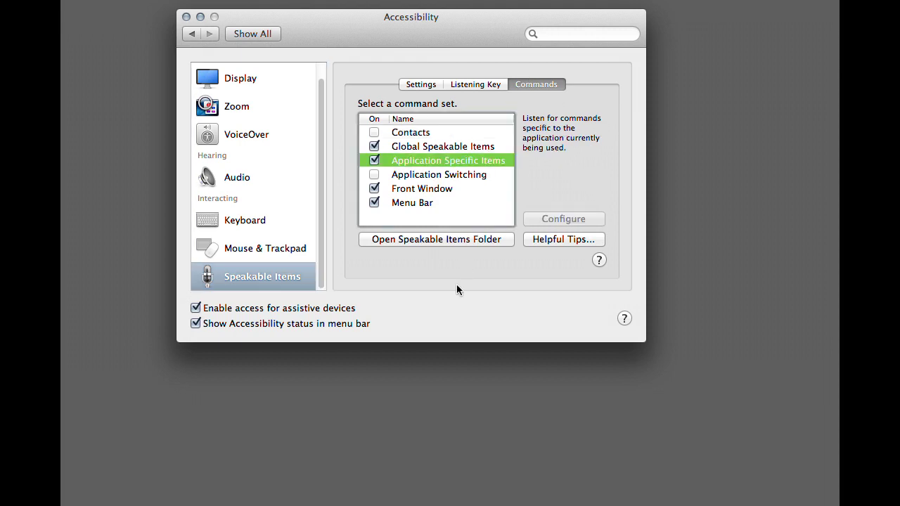
{"action": "left_click", "coordinate": [479, 241]}
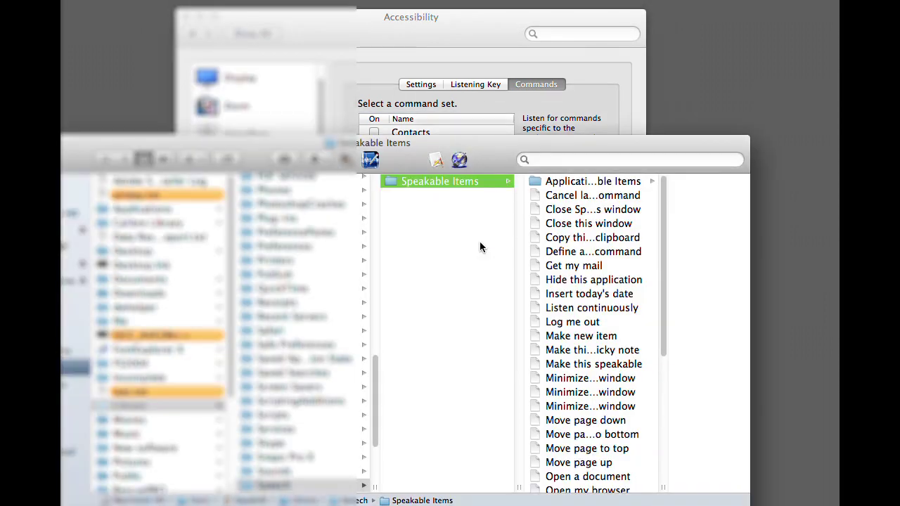
{"action": "left_click", "coordinate": [587, 183]}
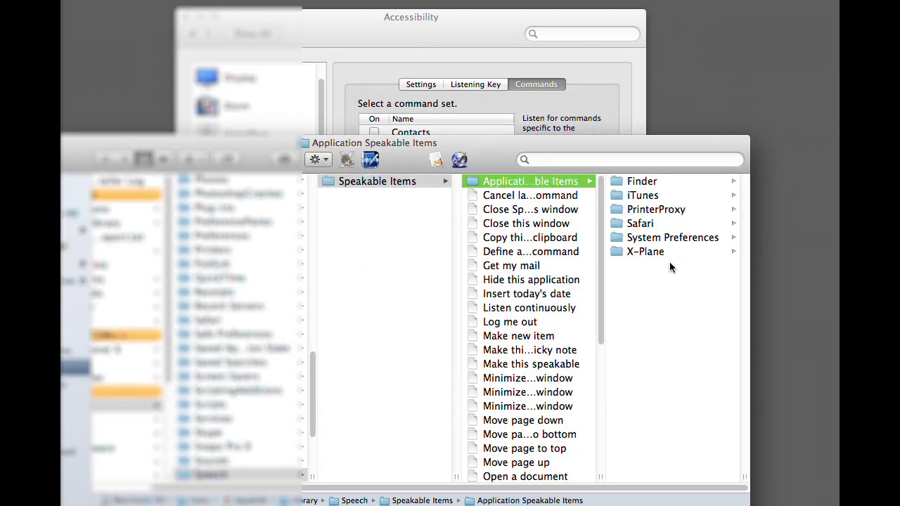
Step: Open the X-Plane commands folder and enlarge the Finder window so full names show
{"action": "left_click", "coordinate": [644, 252]}
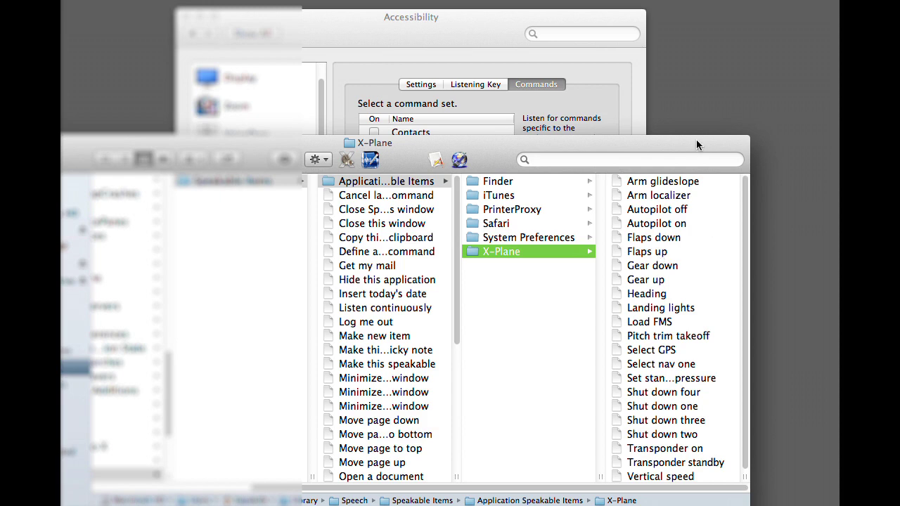
{"action": "left_click_drag", "start_coordinate": [695, 144], "coordinate": [642, 41]}
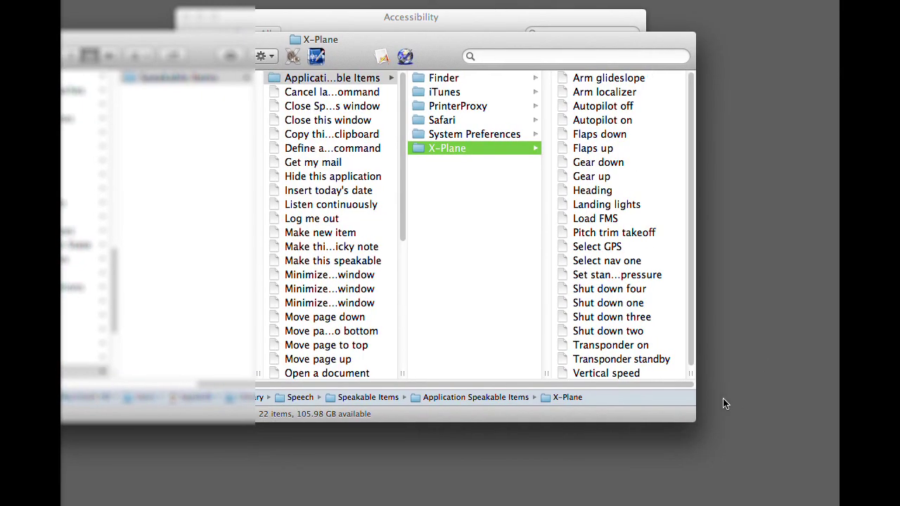
{"action": "left_click_drag", "start_coordinate": [699, 383], "coordinate": [779, 380]}
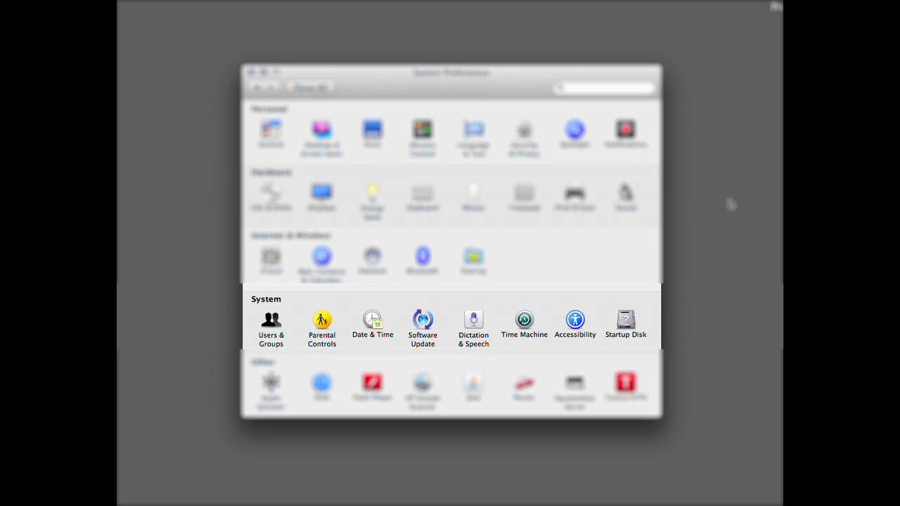
Step: Go to Dictation & Speech's Text to Speech settings, with Alex at Normal rate
{"action": "left_click", "coordinate": [476, 324]}
{"action": "left_click", "coordinate": [491, 122]}
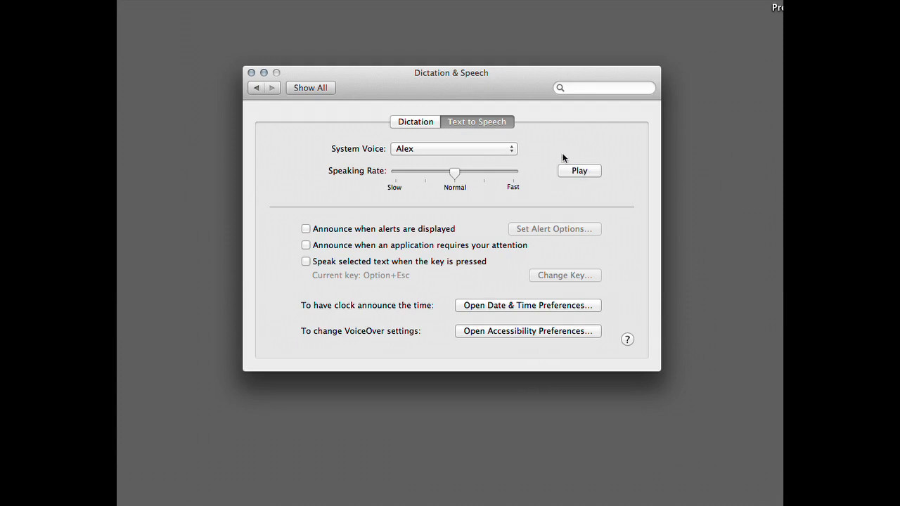
{"action": "left_click", "coordinate": [511, 150]}
Step: Tick Daniel under English (United Kingdom) in the voice list and close the sheet
{"action": "left_click", "coordinate": [425, 219]}
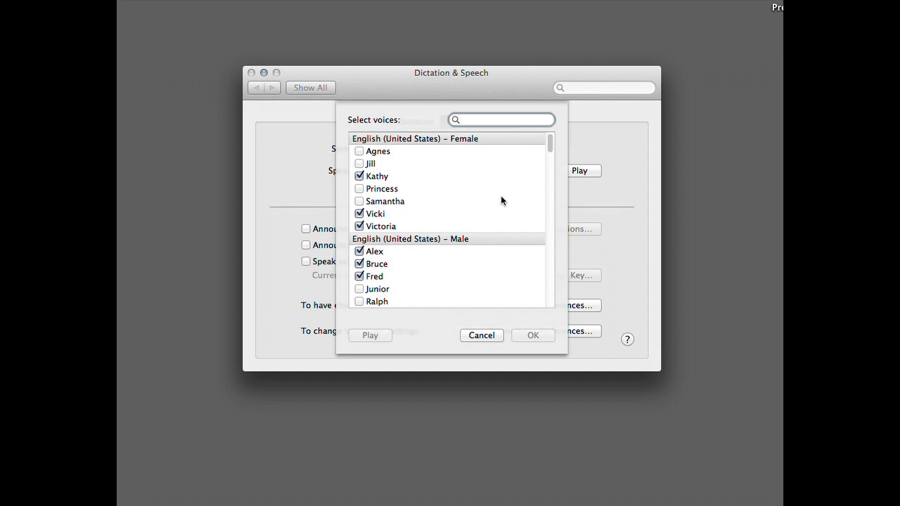
{"action": "scroll", "coordinate": [501, 199], "scroll_direction": "down", "scroll_amount": 15}
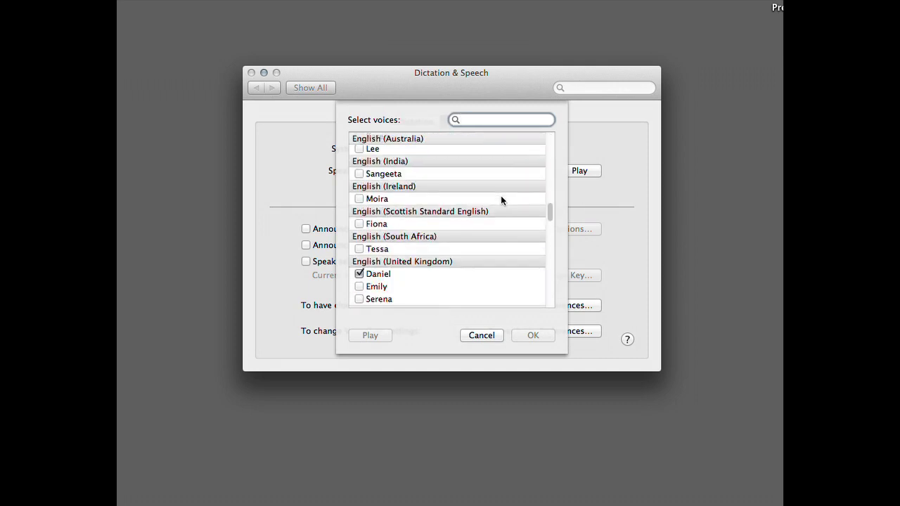
{"action": "scroll", "coordinate": [501, 200], "scroll_direction": "down", "scroll_amount": 20}
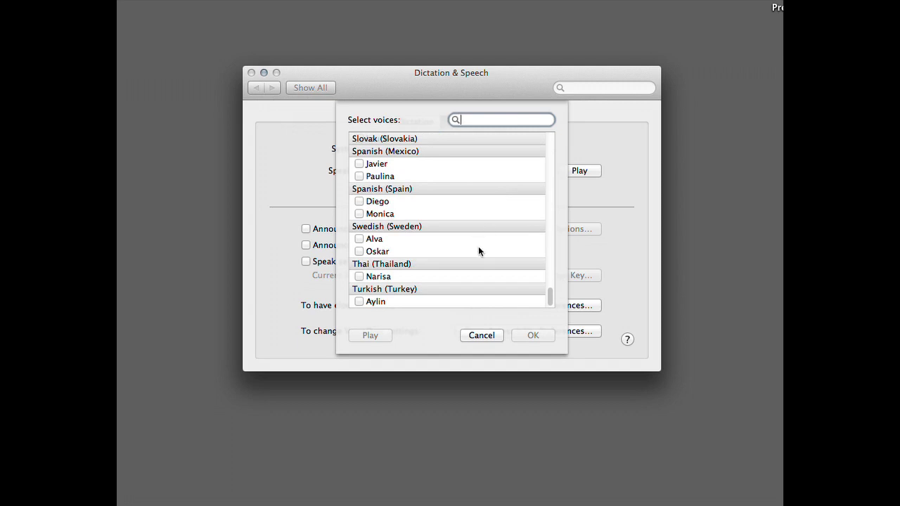
{"action": "scroll", "coordinate": [478, 251], "scroll_direction": "up", "scroll_amount": 12}
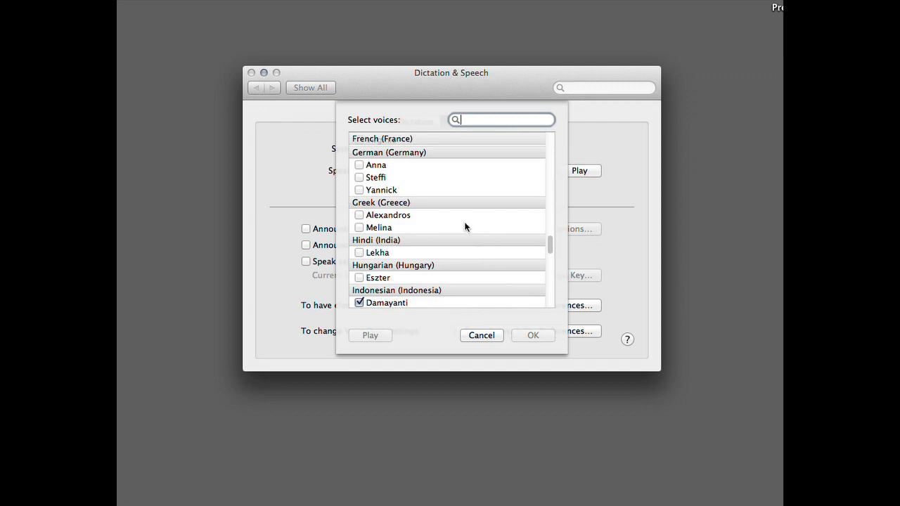
{"action": "scroll", "coordinate": [451, 225], "scroll_direction": "up", "scroll_amount": 2}
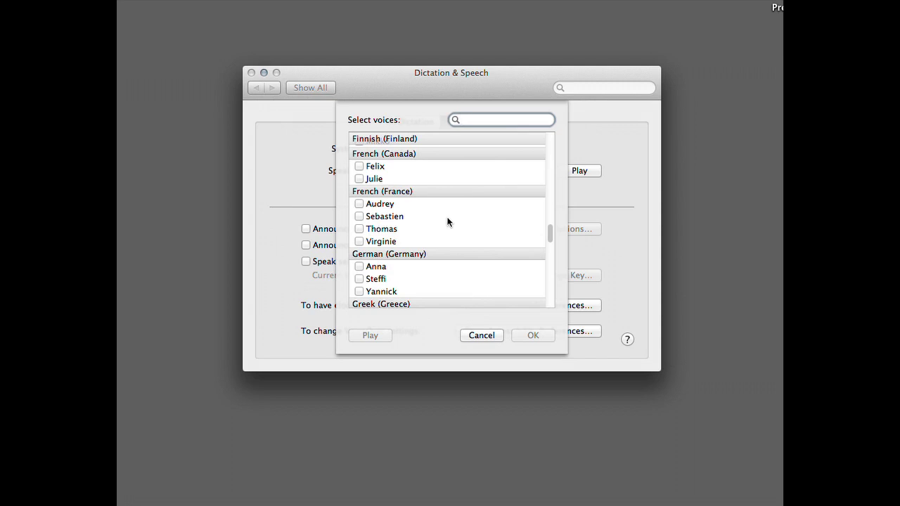
{"action": "scroll", "coordinate": [458, 257], "scroll_direction": "up", "scroll_amount": 8}
{"action": "scroll", "coordinate": [454, 270], "scroll_direction": "down", "scroll_amount": 5}
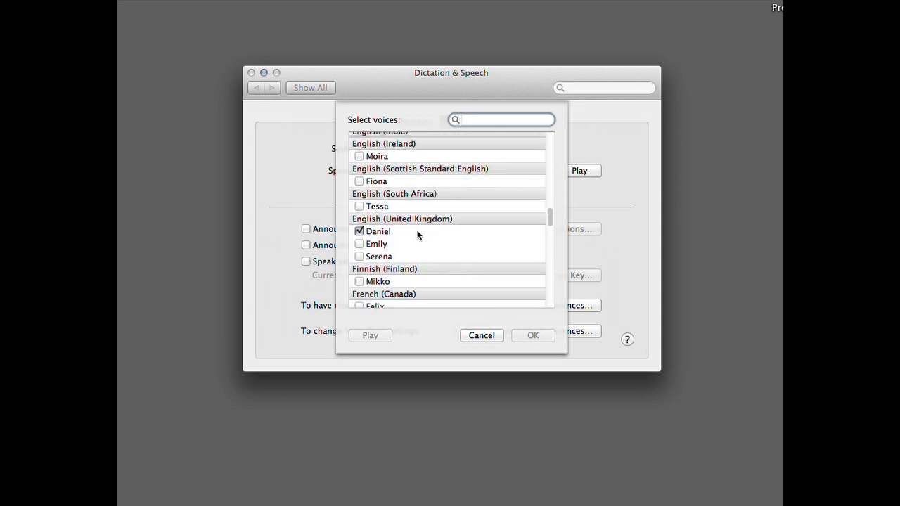
{"action": "left_click", "coordinate": [481, 335]}
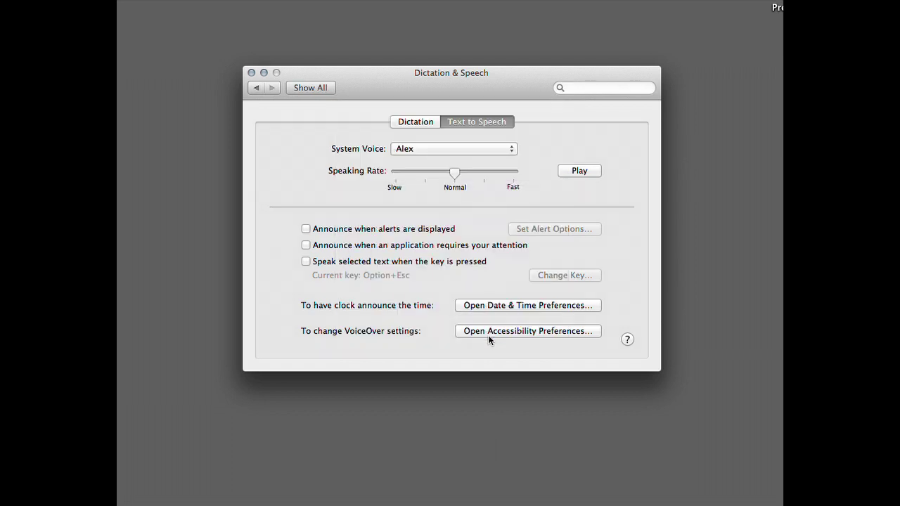
Step: Preview the Daniel and Damayanti voices, then settle on Daniel as system voice
{"action": "left_click", "coordinate": [506, 148]}
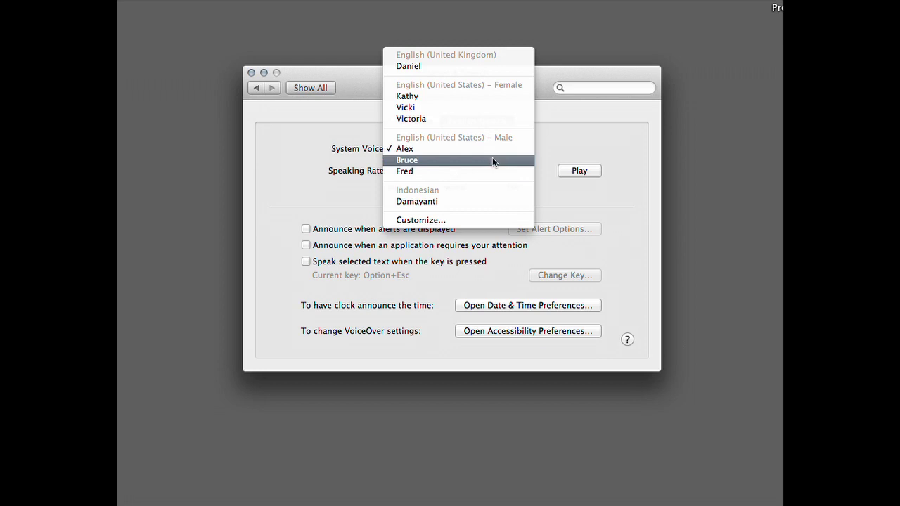
{"action": "left_click", "coordinate": [610, 187]}
{"action": "left_click", "coordinate": [586, 172]}
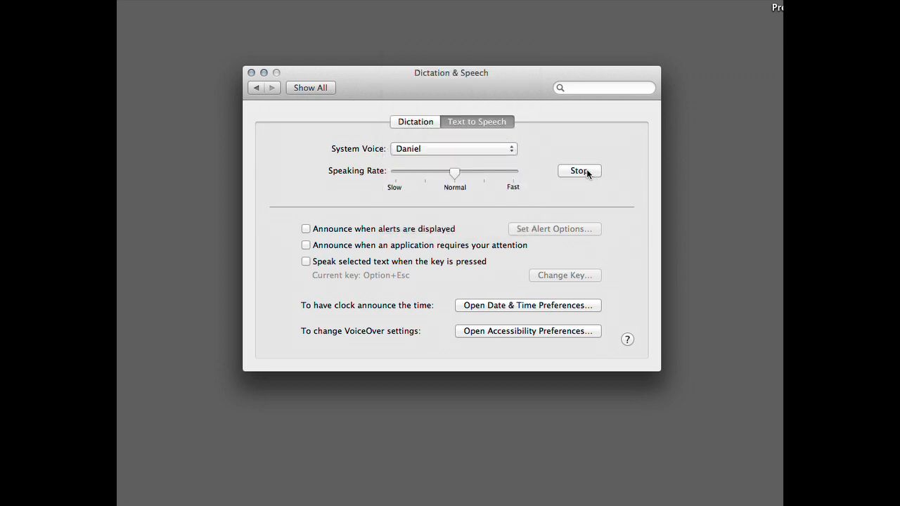
{"action": "left_click", "coordinate": [513, 149]}
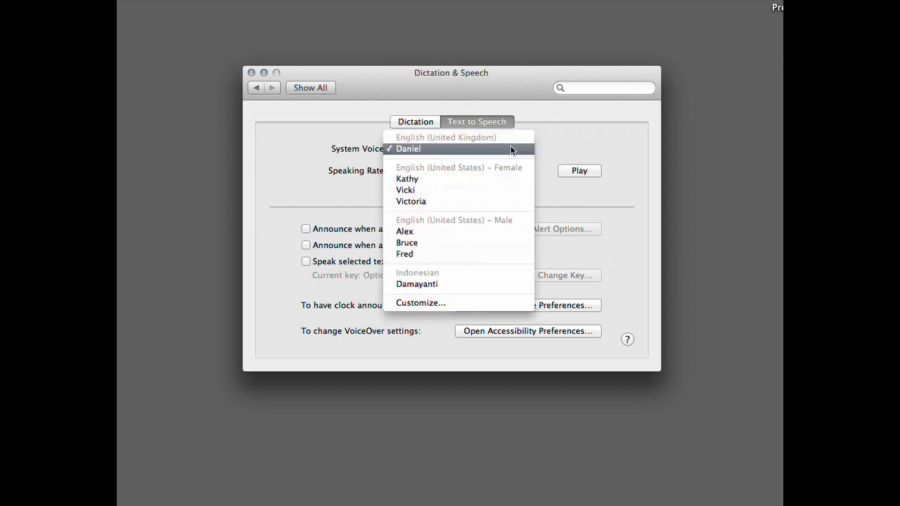
{"action": "left_click", "coordinate": [478, 285]}
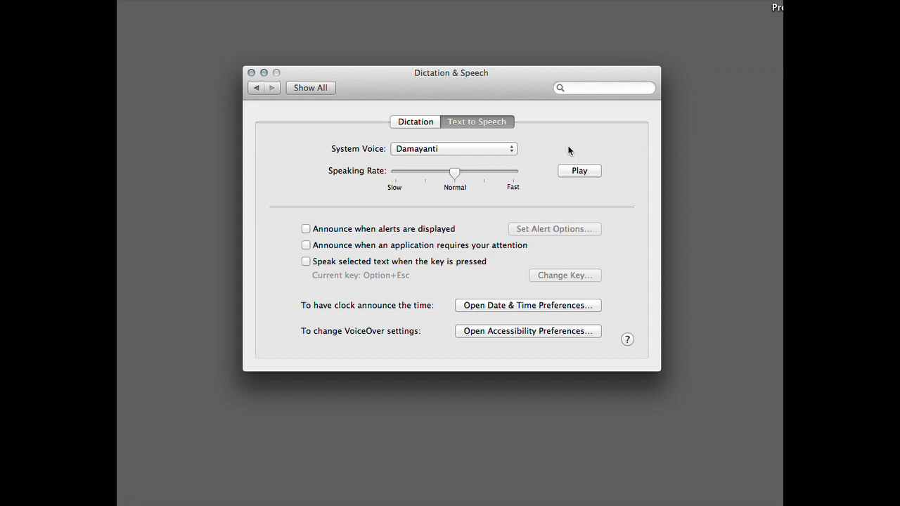
{"action": "left_click", "coordinate": [511, 149]}
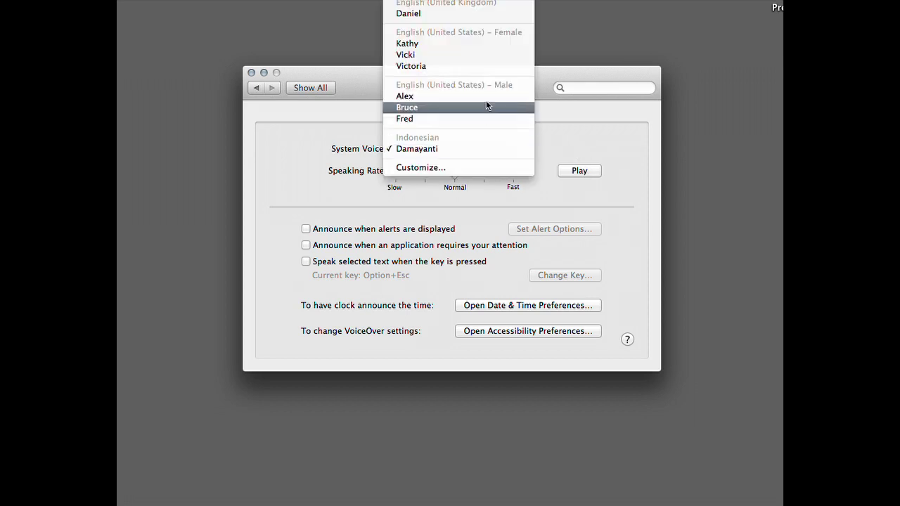
{"action": "left_click", "coordinate": [477, 14]}
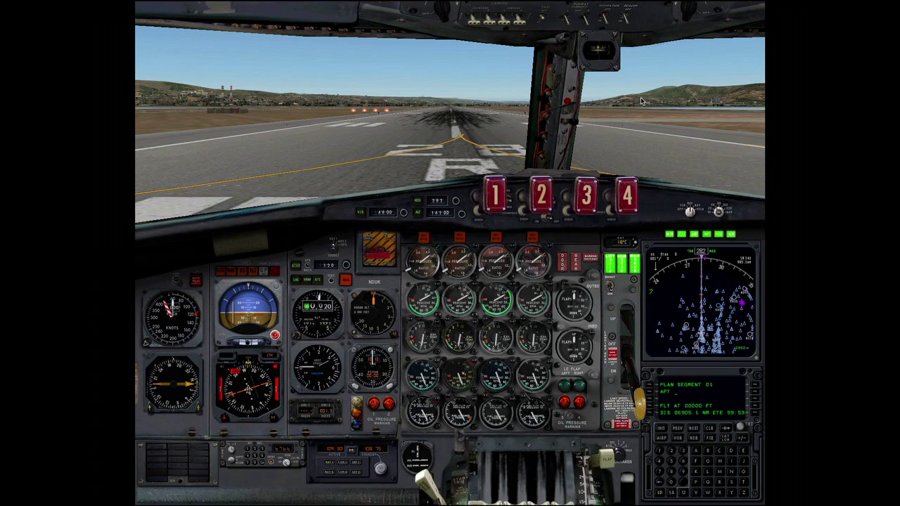
Step: In Joystick & Equipment Keys, assign SHIFT F3 to flight_controls/flaps_up
{"action": "left_click", "coordinate": [324, 8]}
{"action": "left_click", "coordinate": [326, 28]}
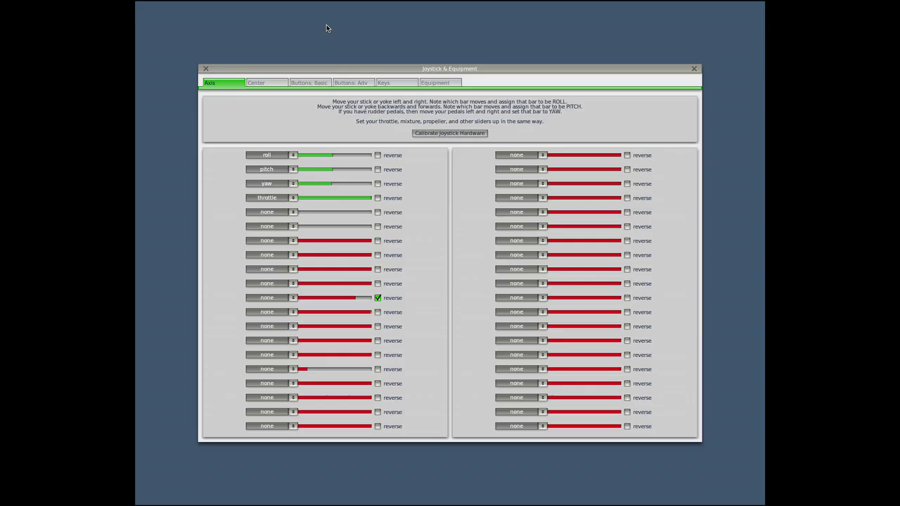
{"action": "left_click", "coordinate": [386, 85]}
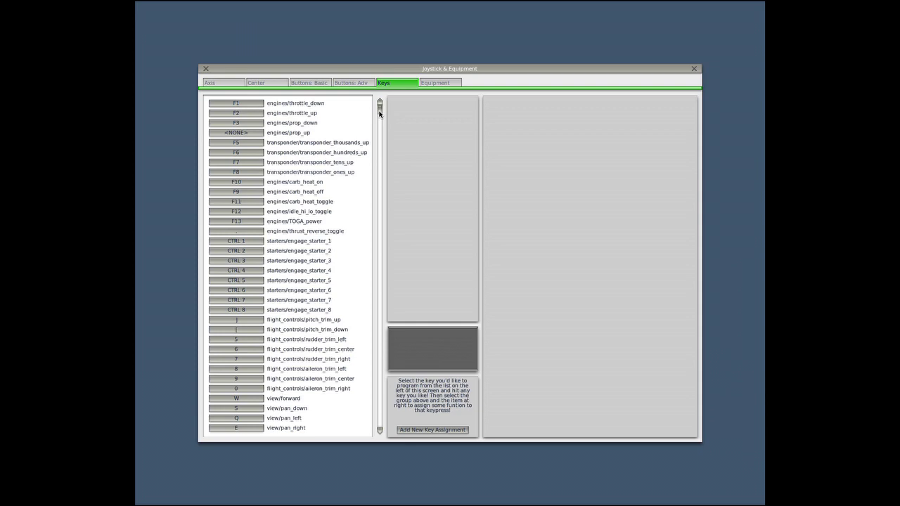
{"action": "scroll", "coordinate": [376, 140], "scroll_direction": "down", "scroll_amount": 4}
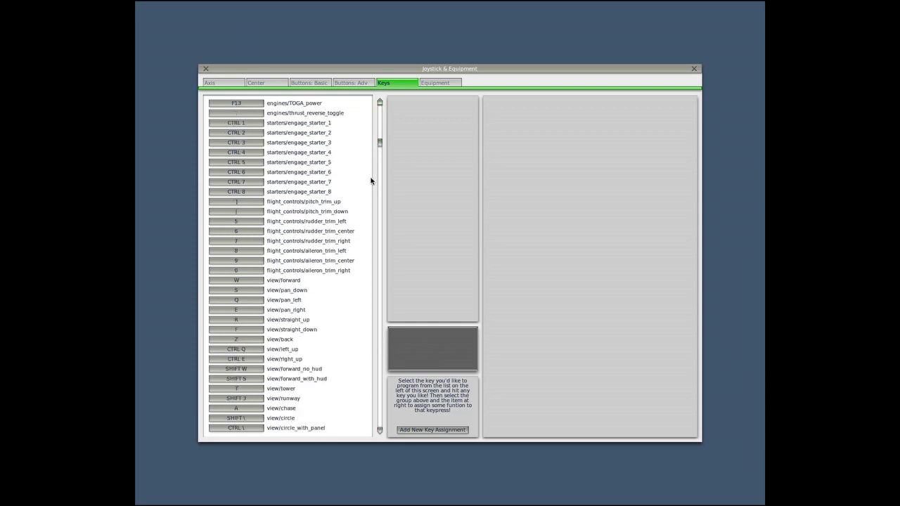
{"action": "left_click_drag", "start_coordinate": [377, 143], "coordinate": [368, 432]}
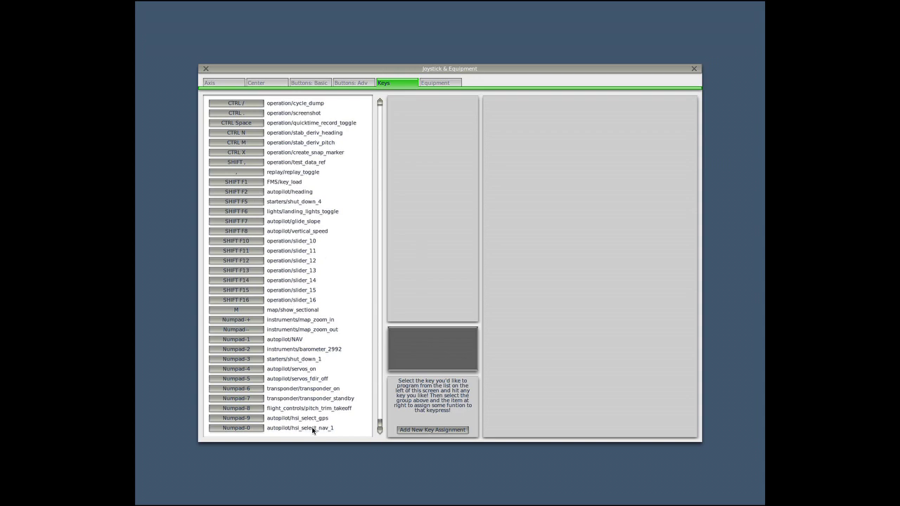
{"action": "left_click", "coordinate": [433, 430]}
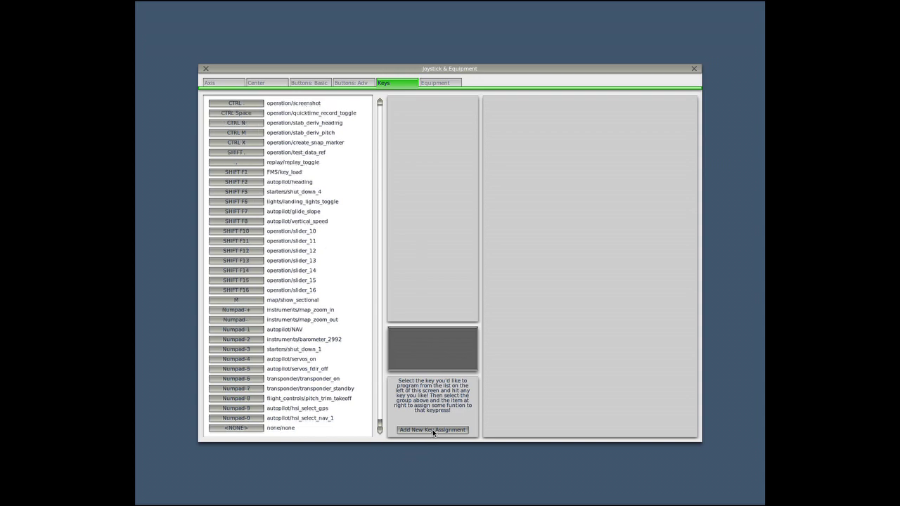
{"action": "left_click", "coordinate": [251, 429]}
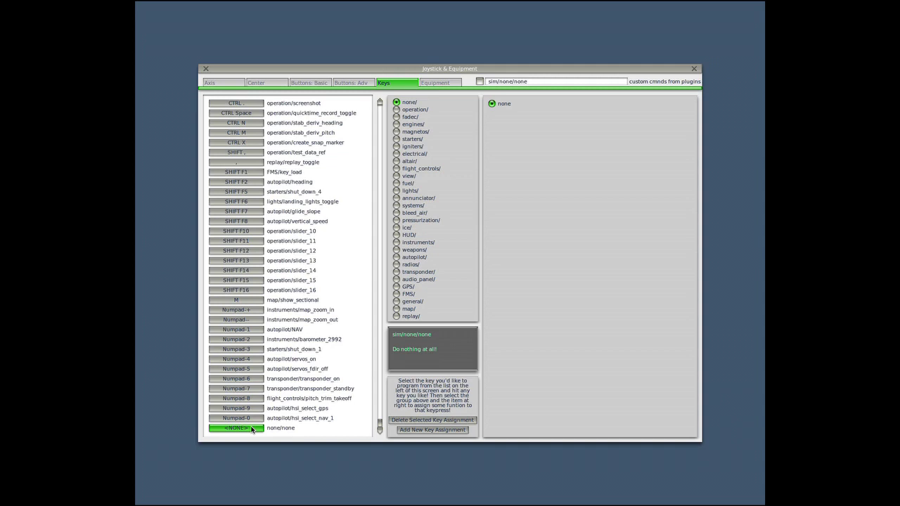
{"action": "key", "text": "shift+F3"}
{"action": "left_click", "coordinate": [398, 170]}
{"action": "left_click", "coordinate": [493, 207]}
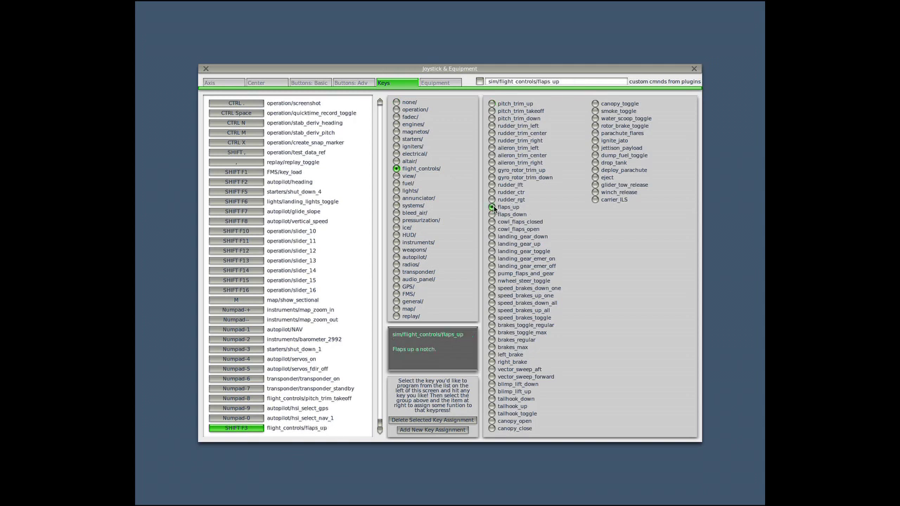
Step: Add a second key assignment mapping SHIFT F4 to flight_controls/flaps_down
{"action": "left_click", "coordinate": [441, 429]}
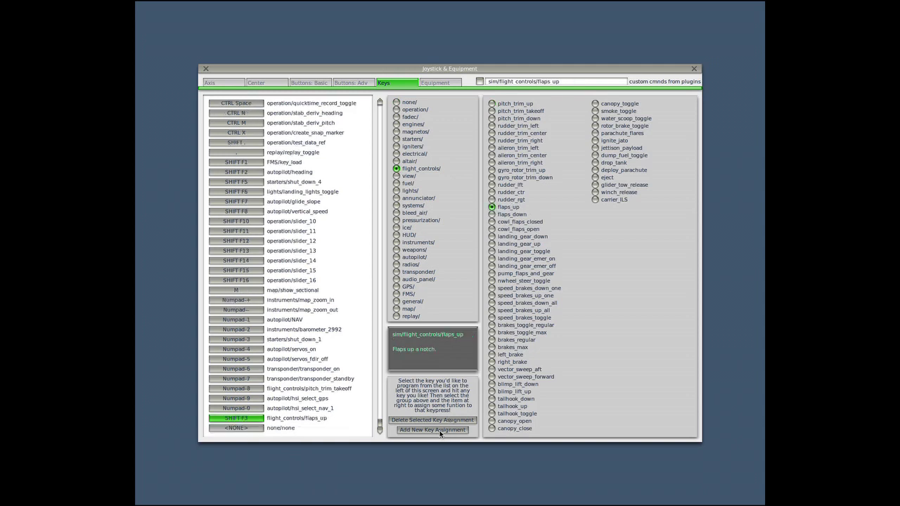
{"action": "left_click", "coordinate": [233, 429]}
{"action": "key", "text": "shift+F4"}
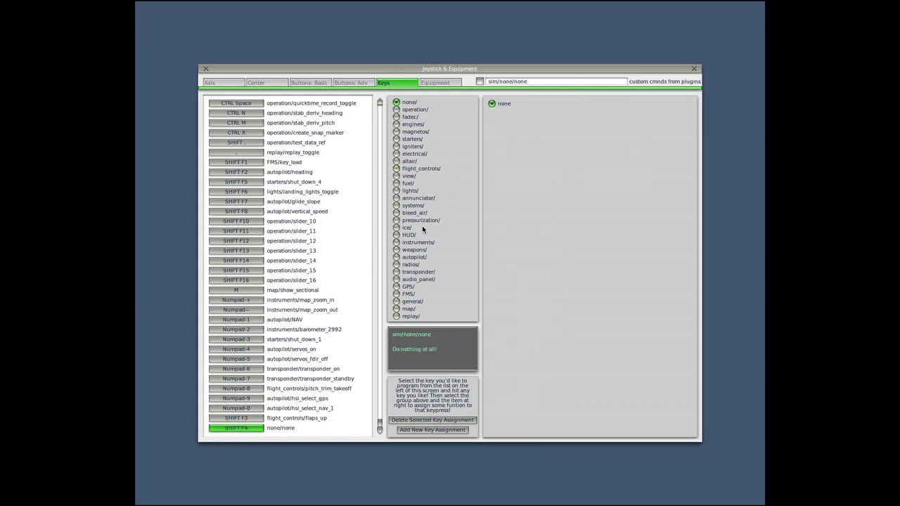
{"action": "left_click", "coordinate": [397, 170]}
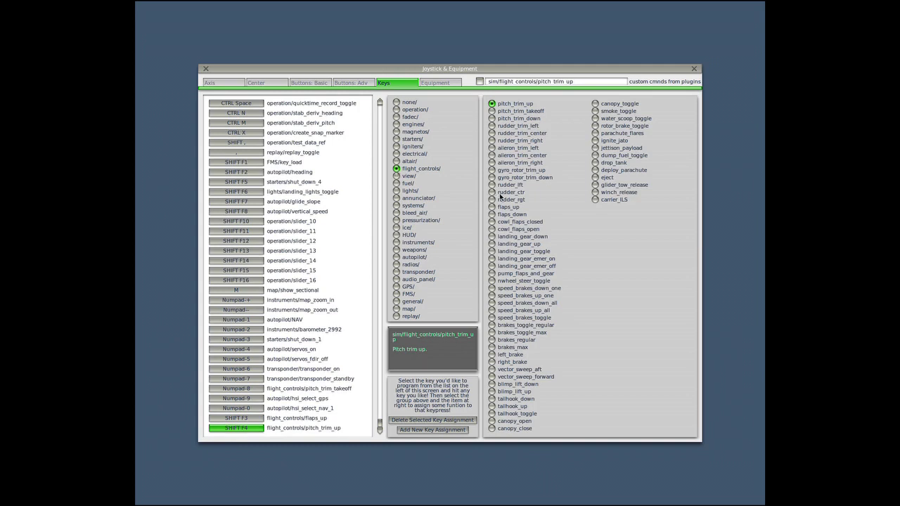
{"action": "left_click", "coordinate": [492, 214]}
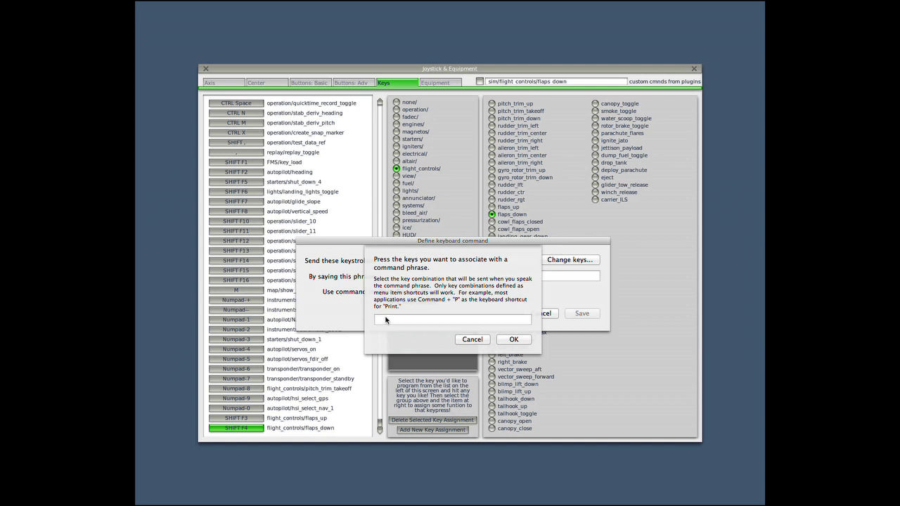
Step: Save a flaps-up spoken command that sends Shift+F3 to X-Plane 9.70
{"action": "key", "text": "shift+F3"}
{"action": "left_click", "coordinate": [527, 341]}
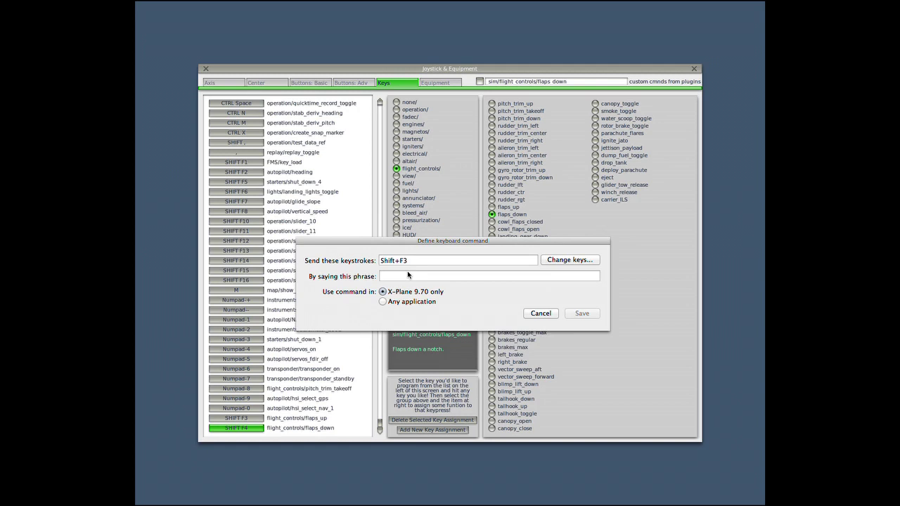
{"action": "type", "text": "Flaps up"}
{"action": "left_click", "coordinate": [588, 313]}
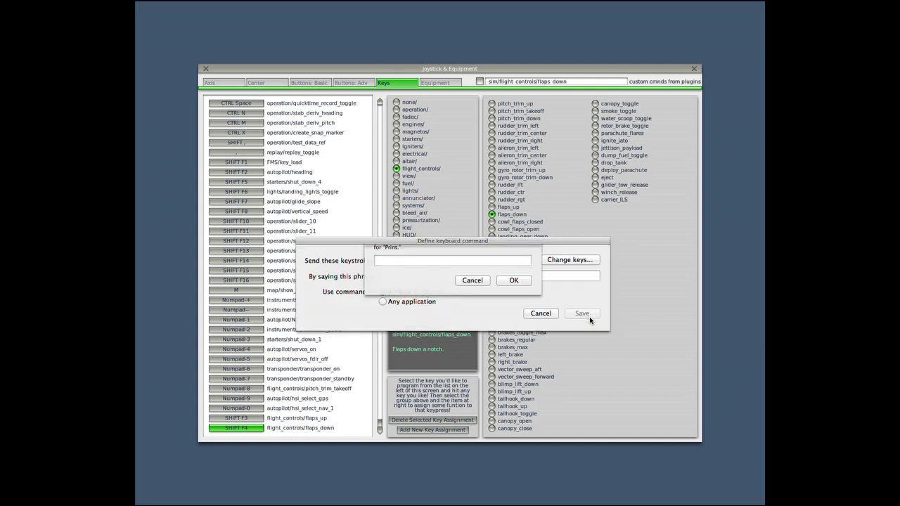
Step: Save a flaps-down spoken command sending Shift+F4, then close the joystick settings
{"action": "key", "text": "shift+F4"}
{"action": "left_click", "coordinate": [515, 340]}
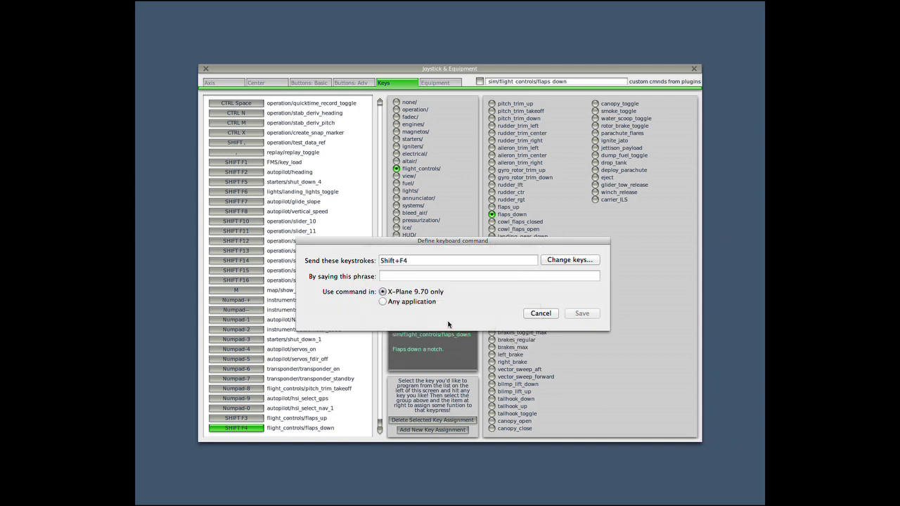
{"action": "type", "text": "Flaps down"}
{"action": "left_click", "coordinate": [578, 312]}
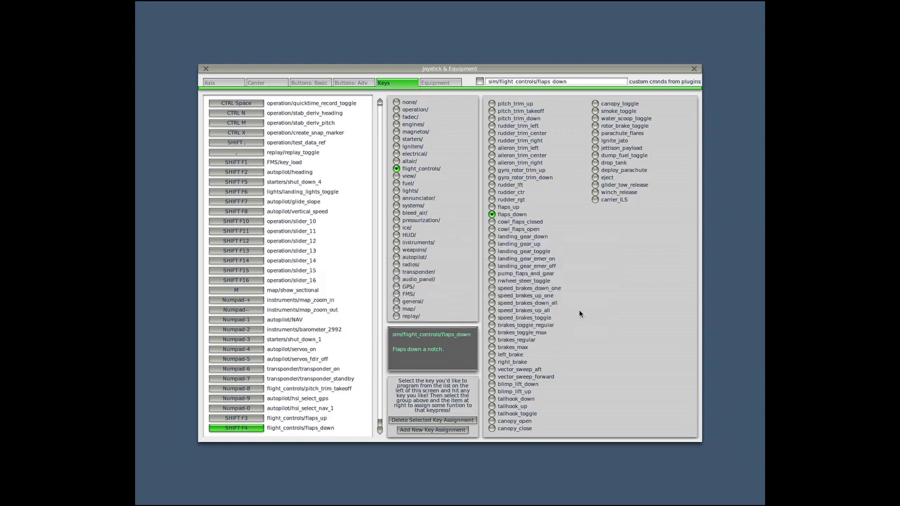
{"action": "left_click", "coordinate": [205, 68]}
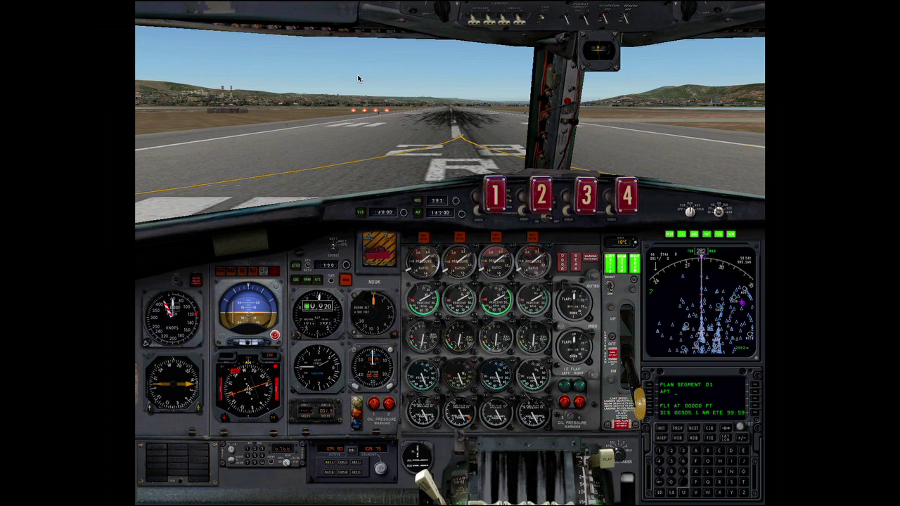
Step: Step the flap handle down and back up one detent at a time with the 2 key
{"action": "key", "text": "2"}
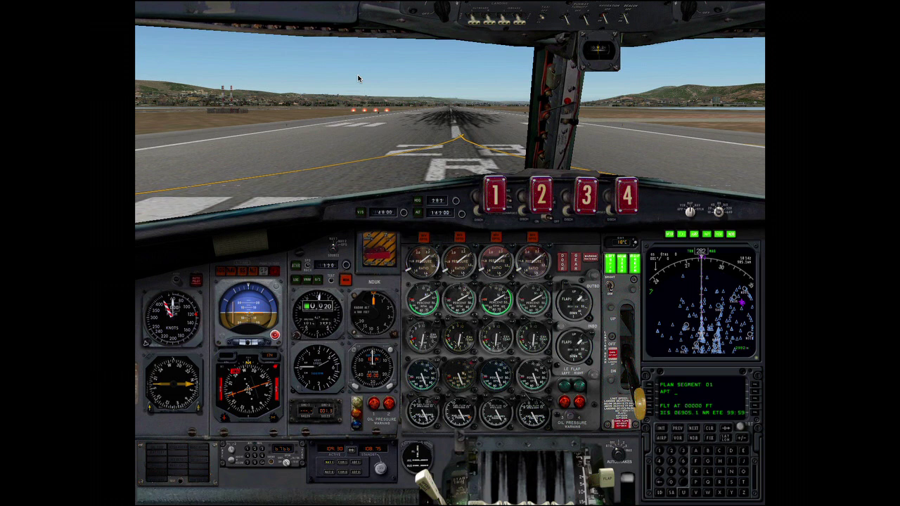
{"action": "key", "text": "2"}
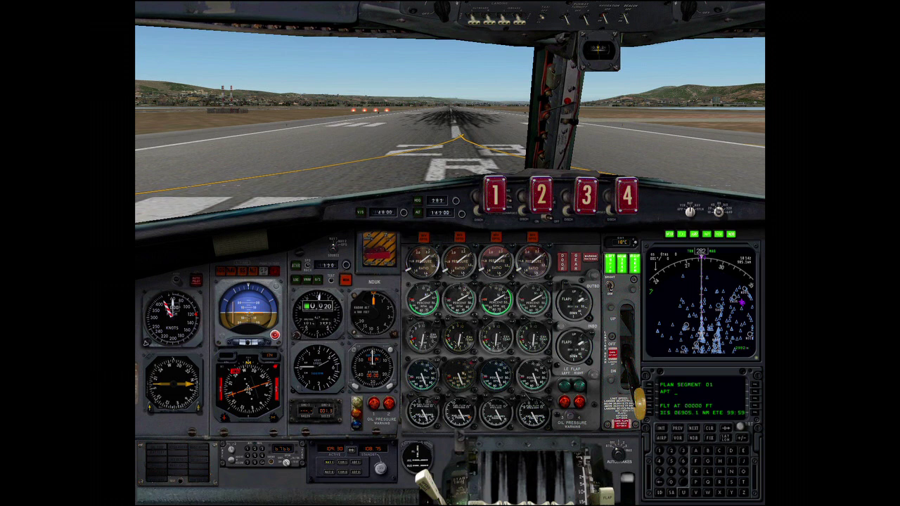
{"action": "key", "text": "2"}
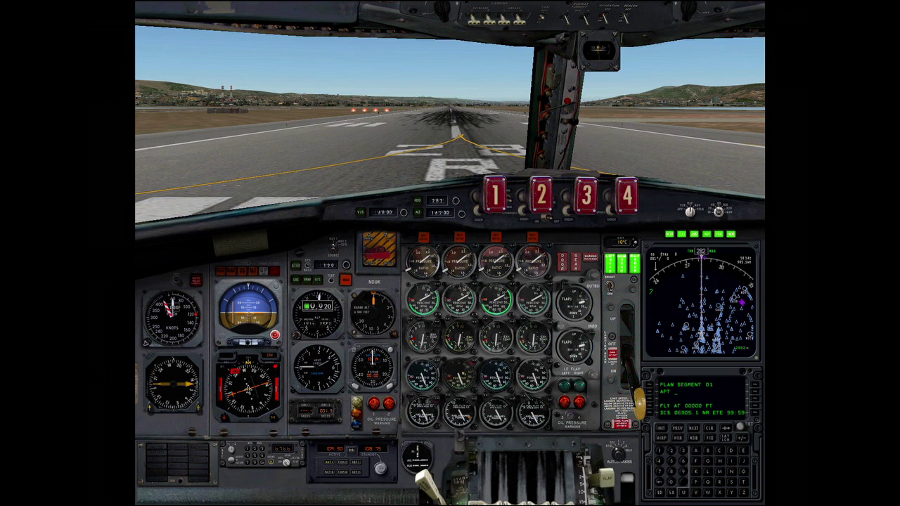
{"action": "key", "text": "2"}
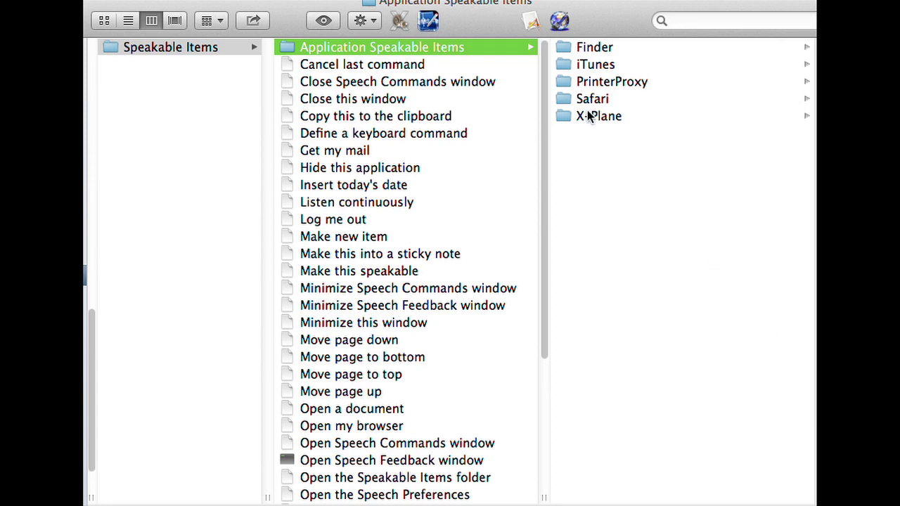
Step: Open the X-Plane folder under Application Speakable Items to show its voice commands
{"action": "left_click", "coordinate": [564, 115]}
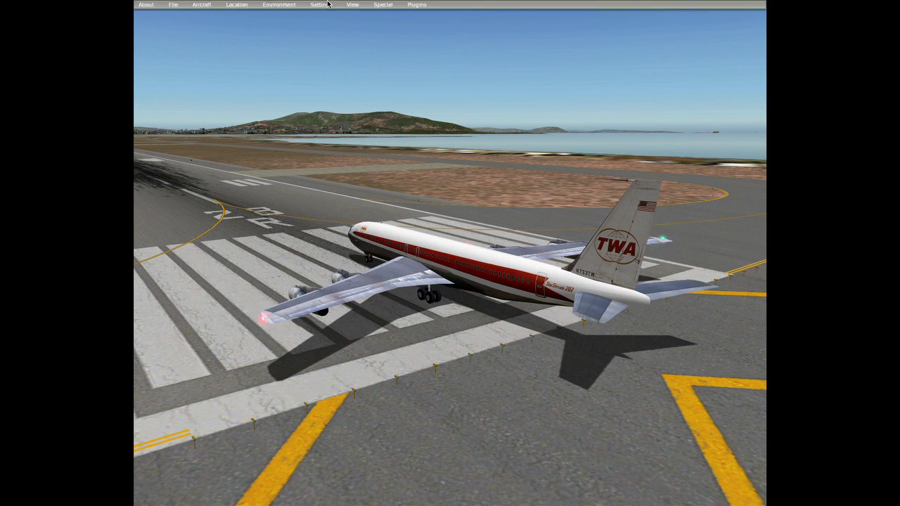
Step: Open Settings > Joystick & Equipment key assignments and scroll the list down to the view entries
{"action": "left_click", "coordinate": [328, 3]}
{"action": "left_click", "coordinate": [327, 31]}
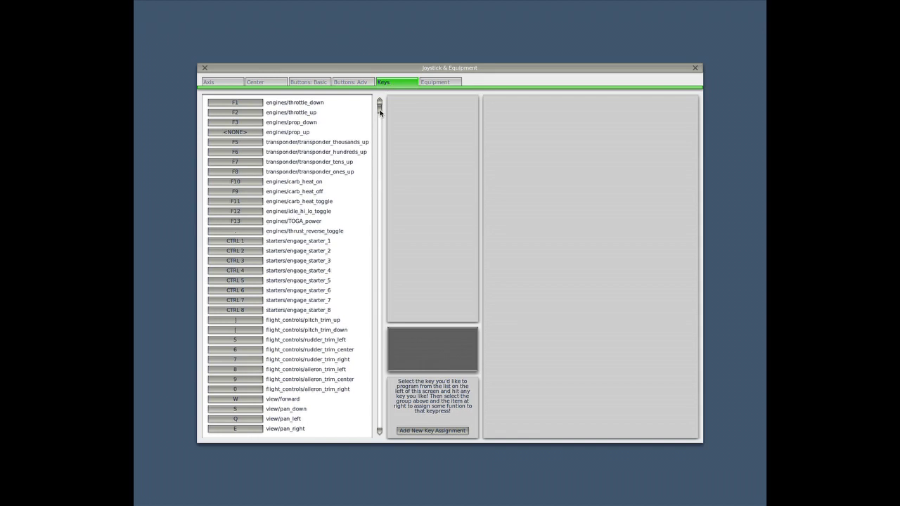
{"action": "left_click_drag", "start_coordinate": [379, 107], "coordinate": [380, 174]}
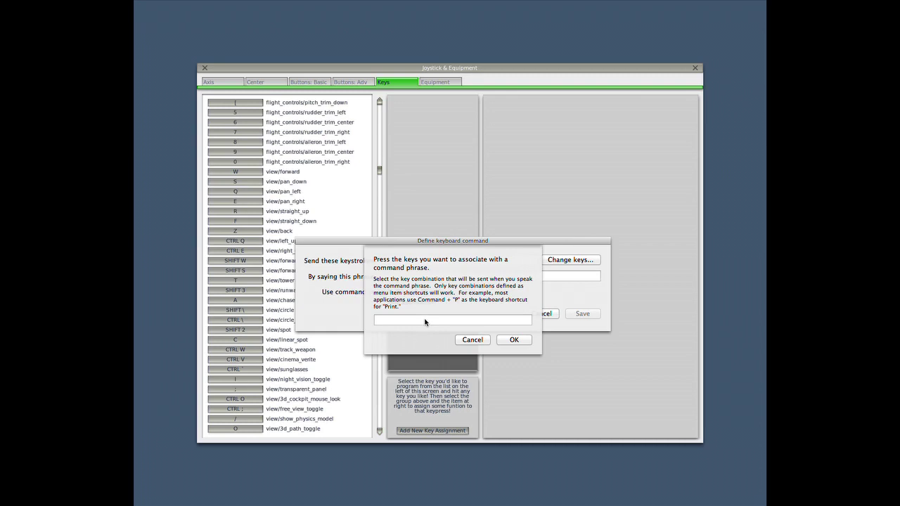
Step: Create the "View left" voice command sending Q to X-Plane
{"action": "key", "text": "q"}
{"action": "left_click", "coordinate": [513, 340]}
{"action": "type", "text": "View left"}
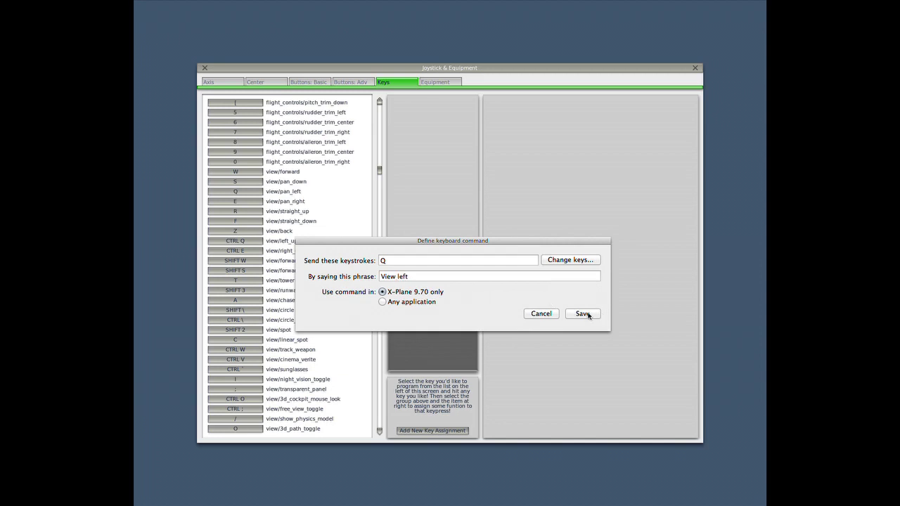
{"action": "left_click", "coordinate": [586, 314]}
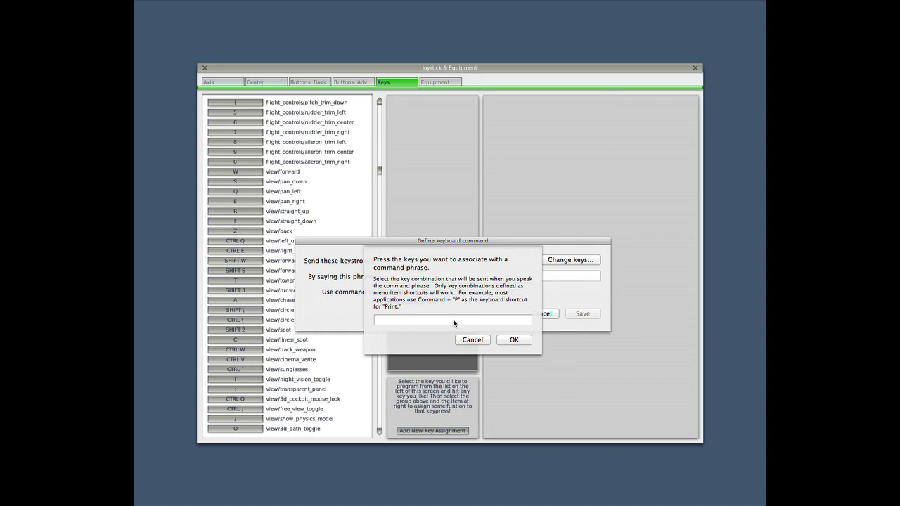
Step: Create the "View right" voice command sending E to X-Plane
{"action": "key", "text": "e"}
{"action": "left_click", "coordinate": [518, 341]}
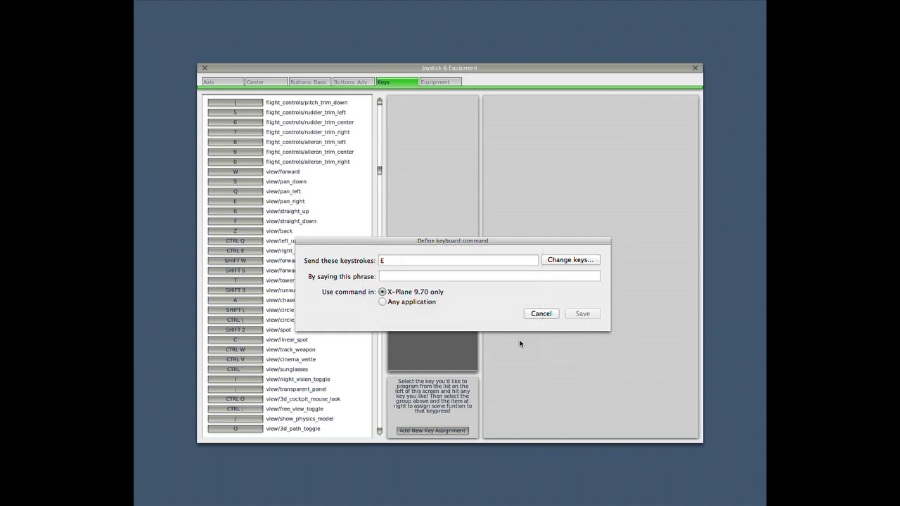
{"action": "left_click", "coordinate": [407, 277]}
{"action": "type", "text": "View right"}
{"action": "left_click", "coordinate": [581, 313]}
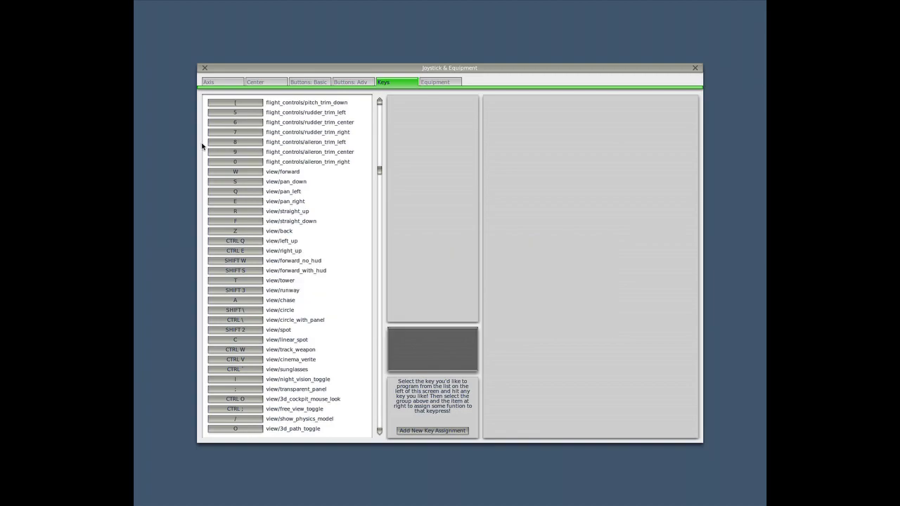
Step: Try the full-screen forward, left and right cockpit views, then reopen Joystick & Equipment settings
{"action": "left_click", "coordinate": [204, 68]}
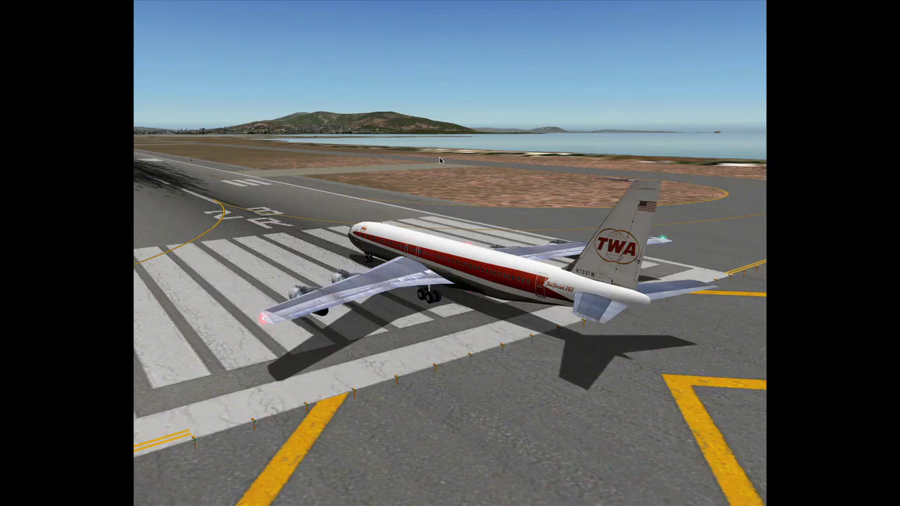
{"action": "key", "text": "w"}
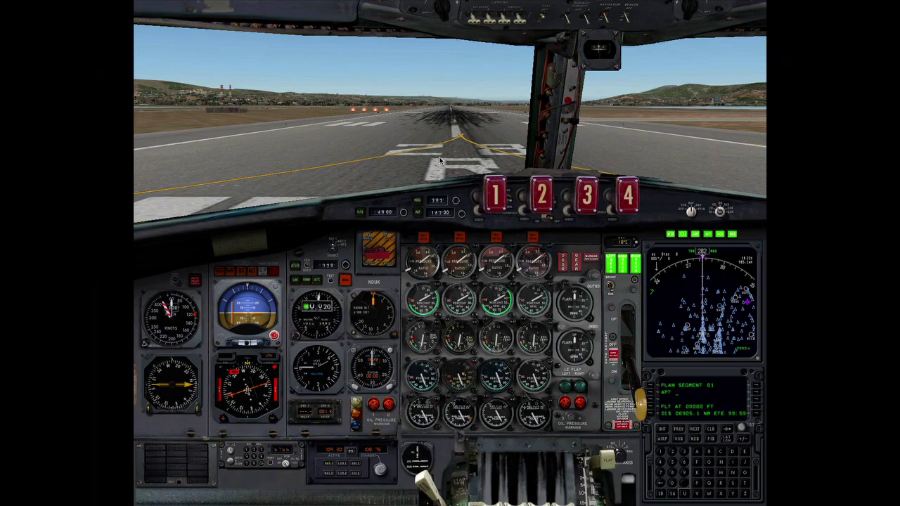
{"action": "key", "text": "shift+w"}
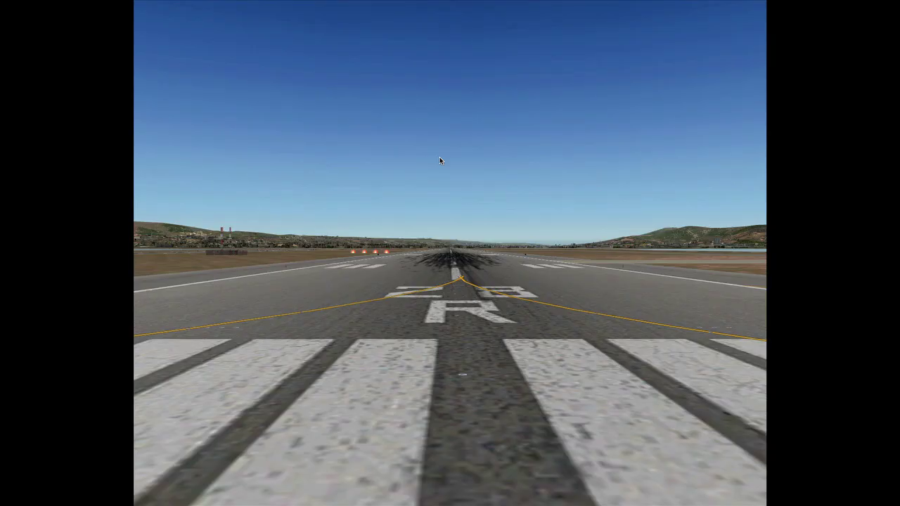
{"action": "key", "text": "s"}
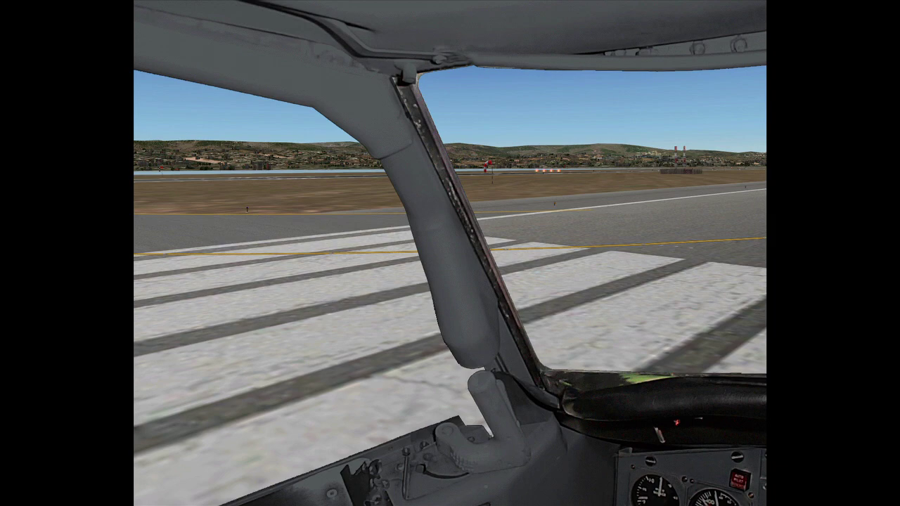
{"action": "key", "text": "w"}
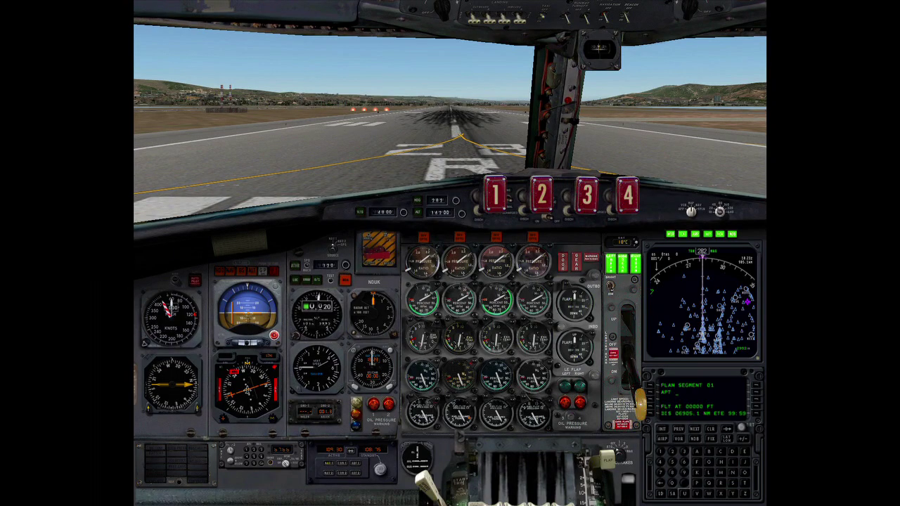
{"action": "key", "text": "e"}
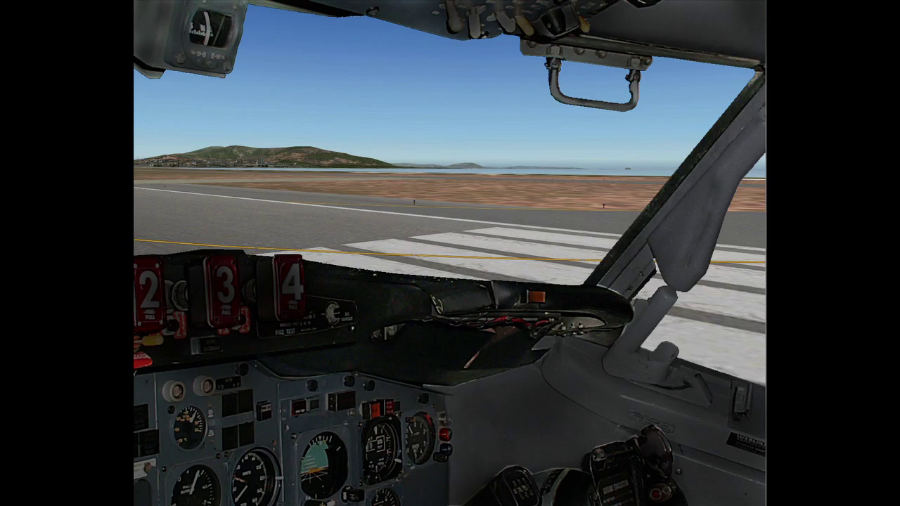
{"action": "key", "text": "w"}
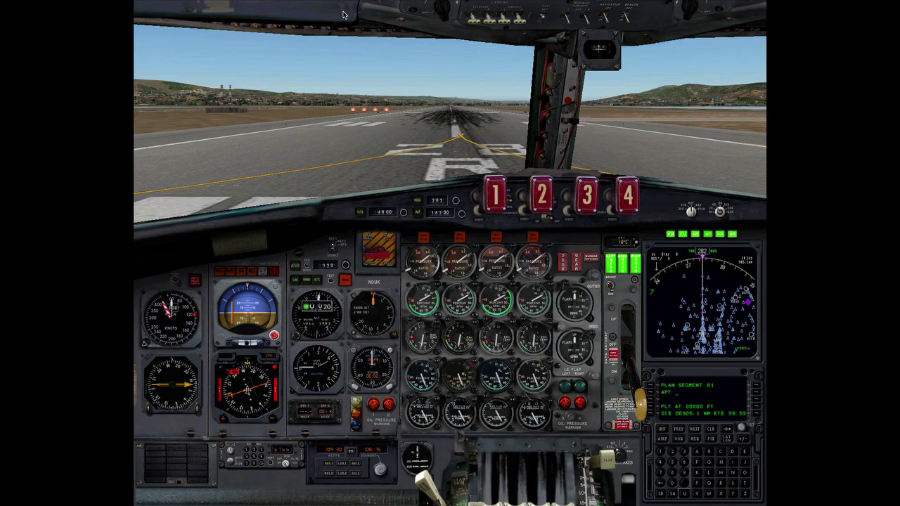
{"action": "left_click", "coordinate": [328, 5]}
{"action": "left_click", "coordinate": [330, 26]}
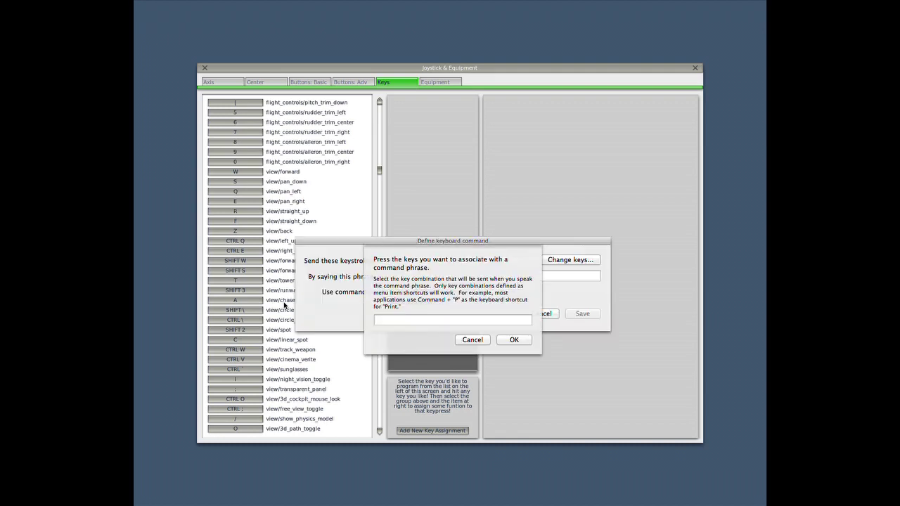
Step: Save a "View chase" phrase sending A to X-Plane, then close the Joystick & Equipment window
{"action": "left_click", "coordinate": [515, 339]}
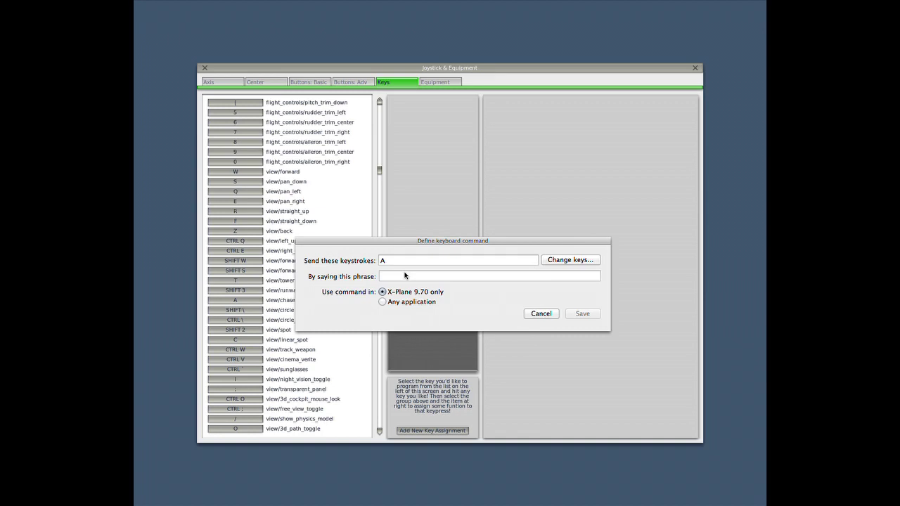
{"action": "left_click", "coordinate": [401, 280]}
{"action": "type", "text": "View chase"}
{"action": "left_click", "coordinate": [578, 315]}
{"action": "left_click", "coordinate": [205, 68]}
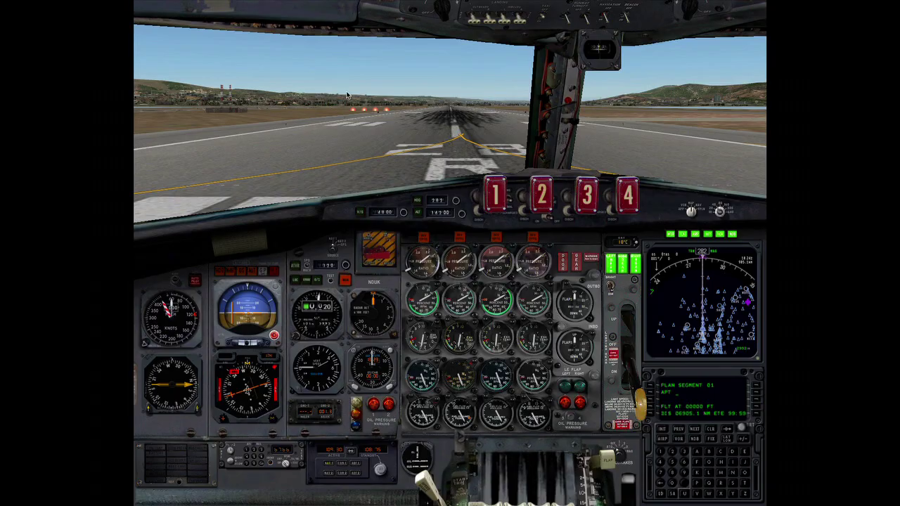
Step: Trigger the A command to switch to the external chase view of the TWA 707
{"action": "key", "text": "a"}
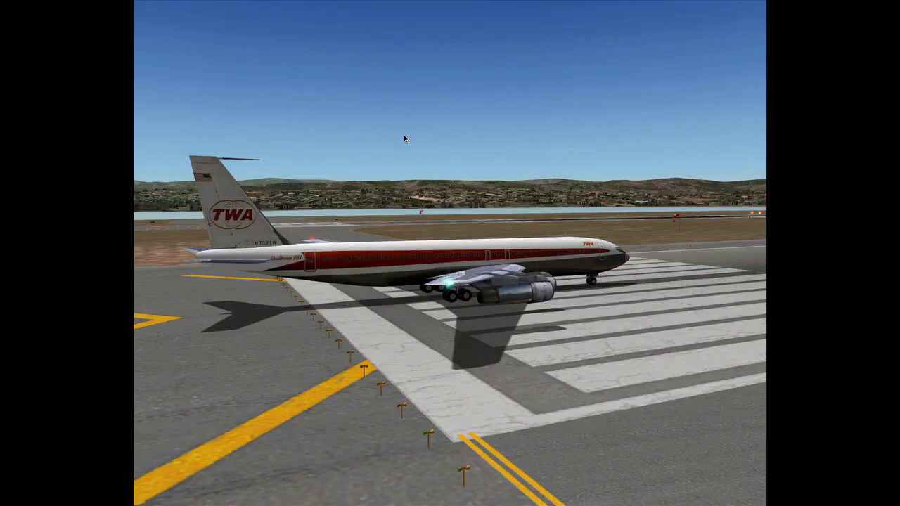